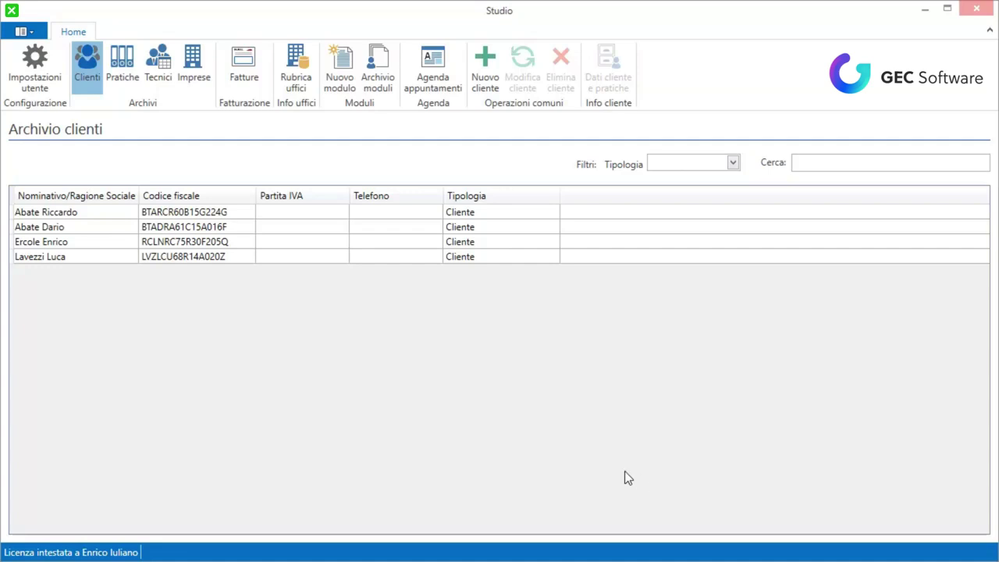
- Open the new-module catalogue from the Progettazione case of the first client in the client archive
double_click(105, 214)
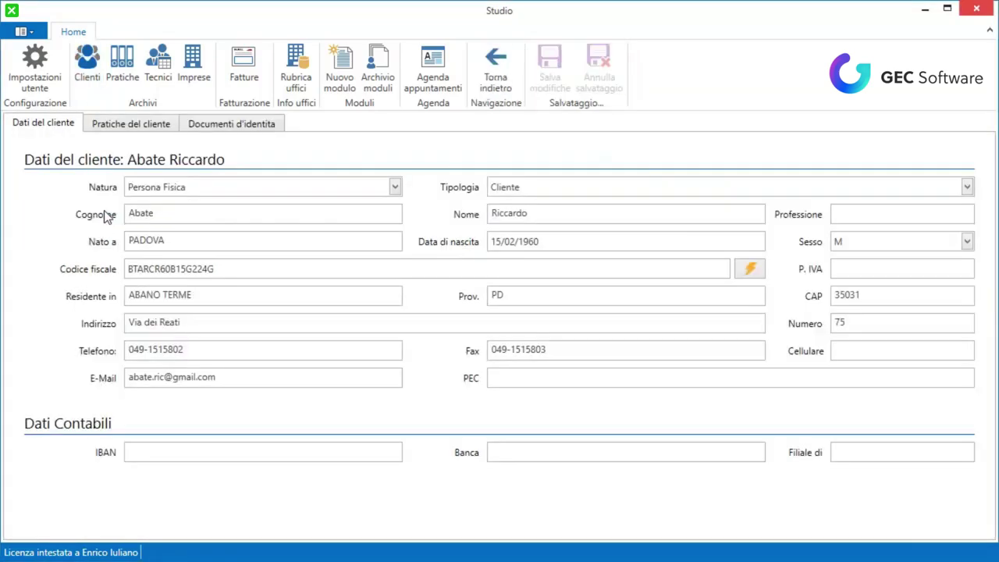
click(133, 126)
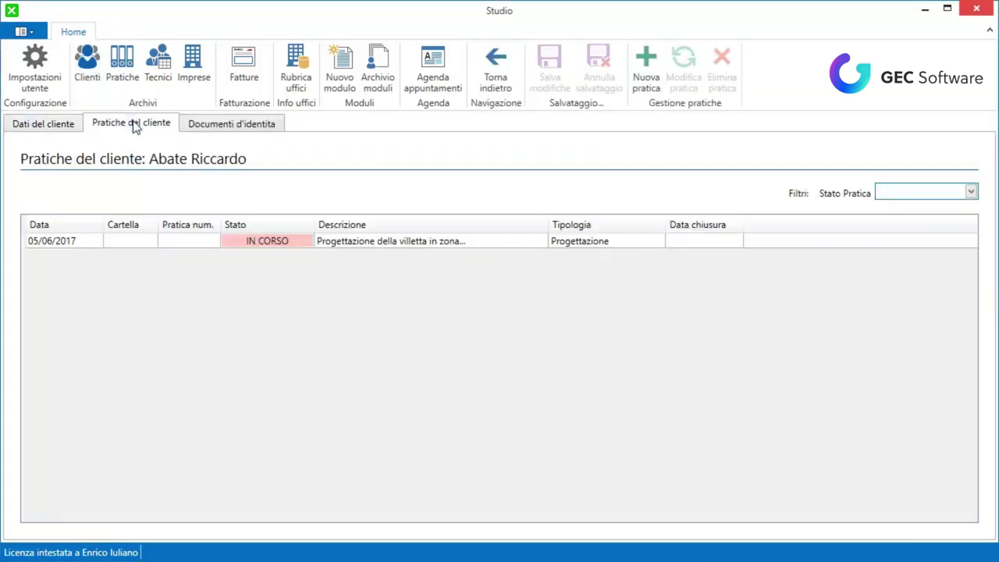
double_click(95, 241)
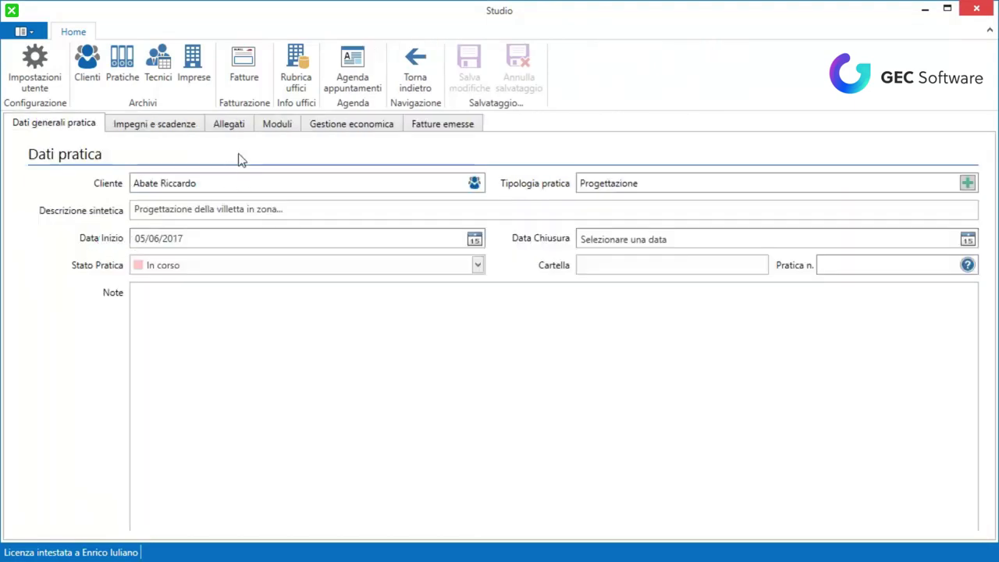
click(275, 129)
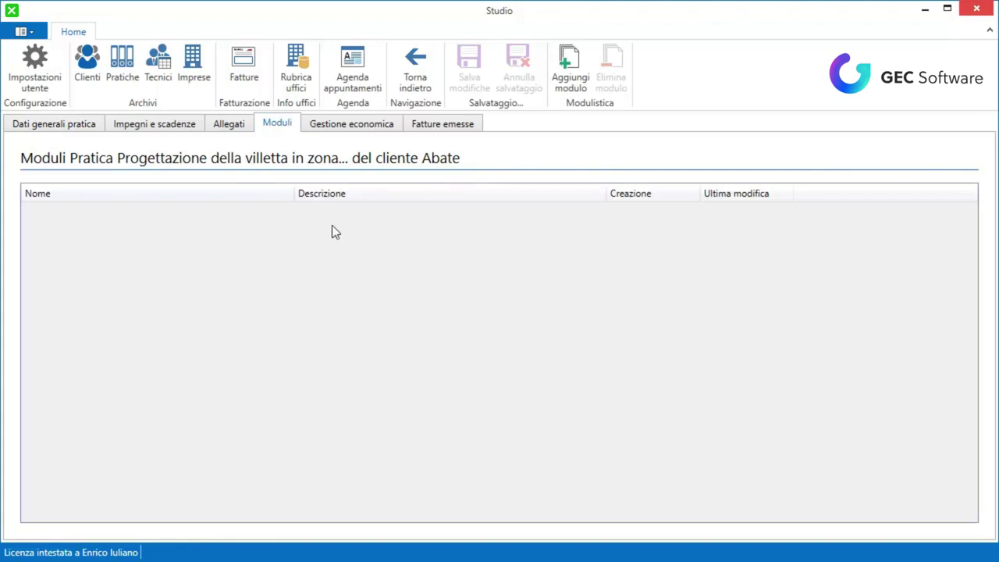
click(567, 86)
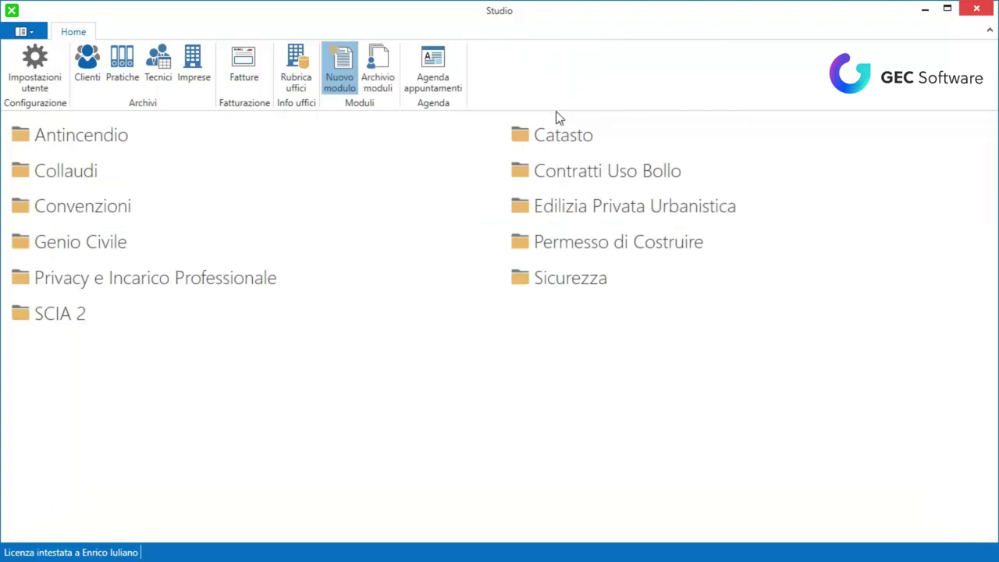
- Open the new-module catalogue directly from the client archive, without going through a case, and return to the archive
click(93, 79)
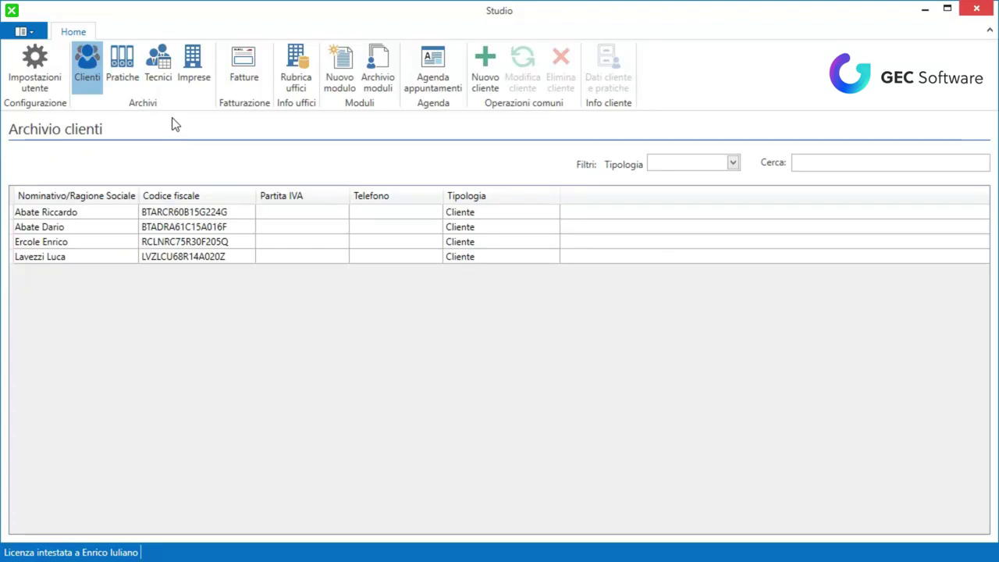
click(346, 75)
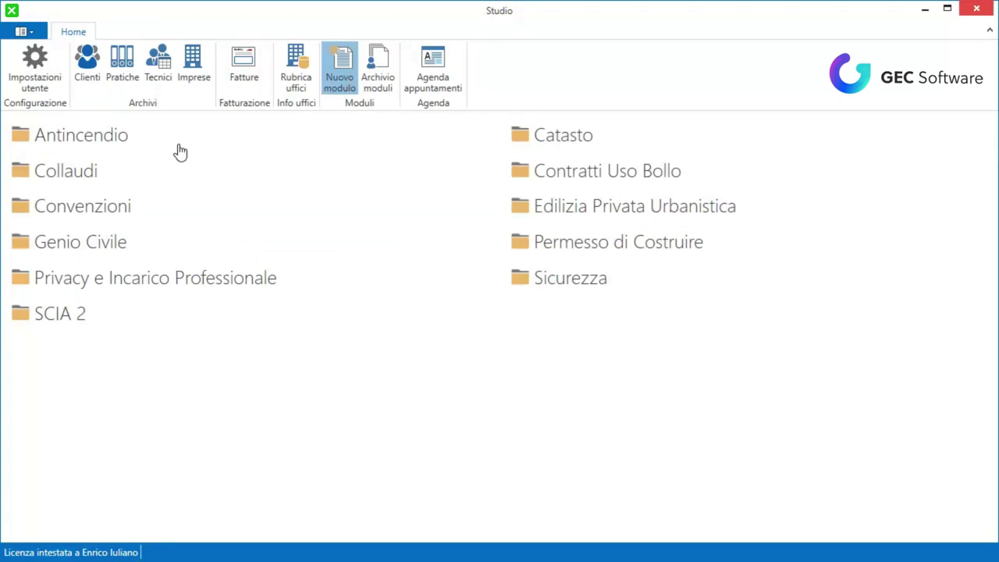
click(91, 78)
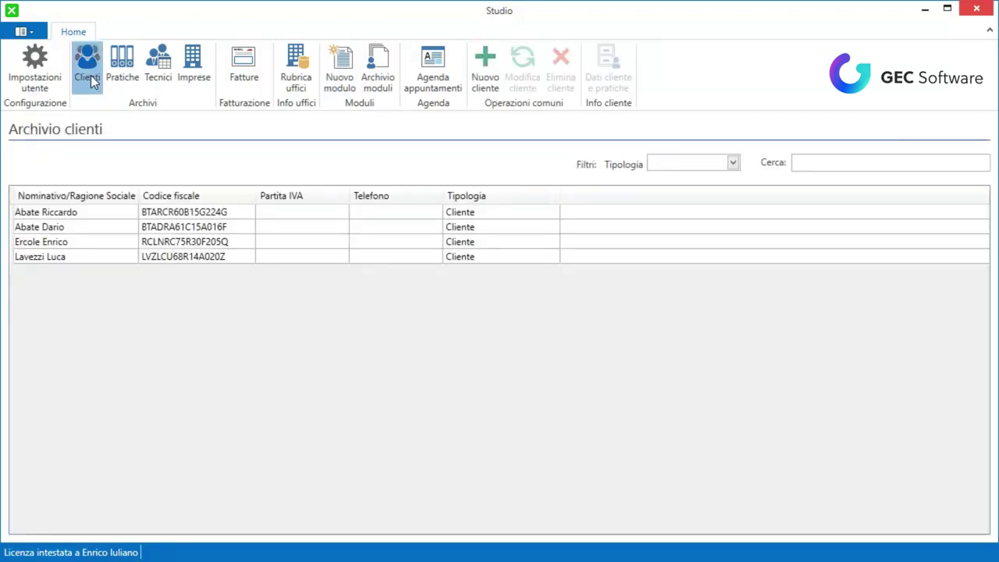
- Reopen the first client's Progettazione case and start adding a module to it
double_click(88, 215)
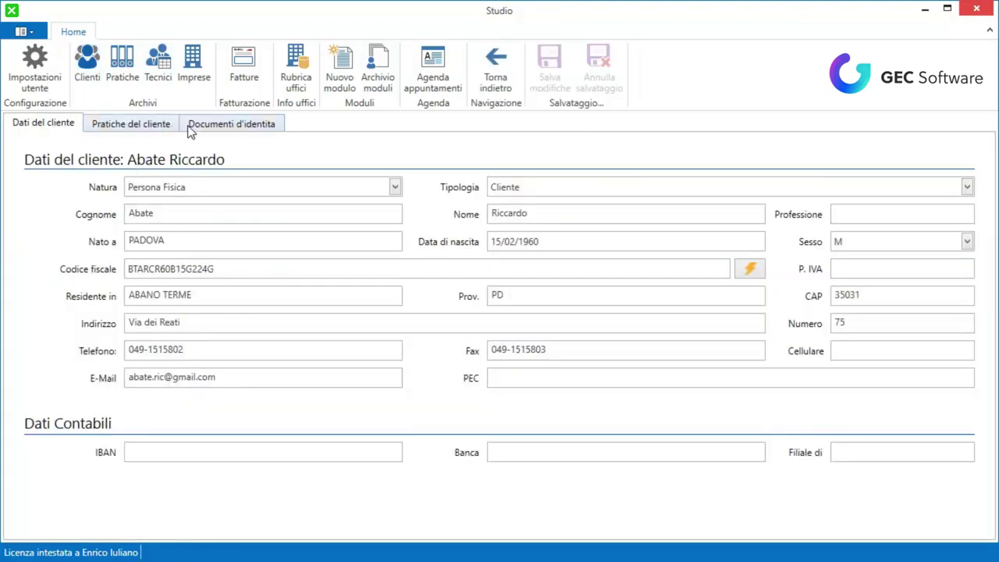
click(149, 124)
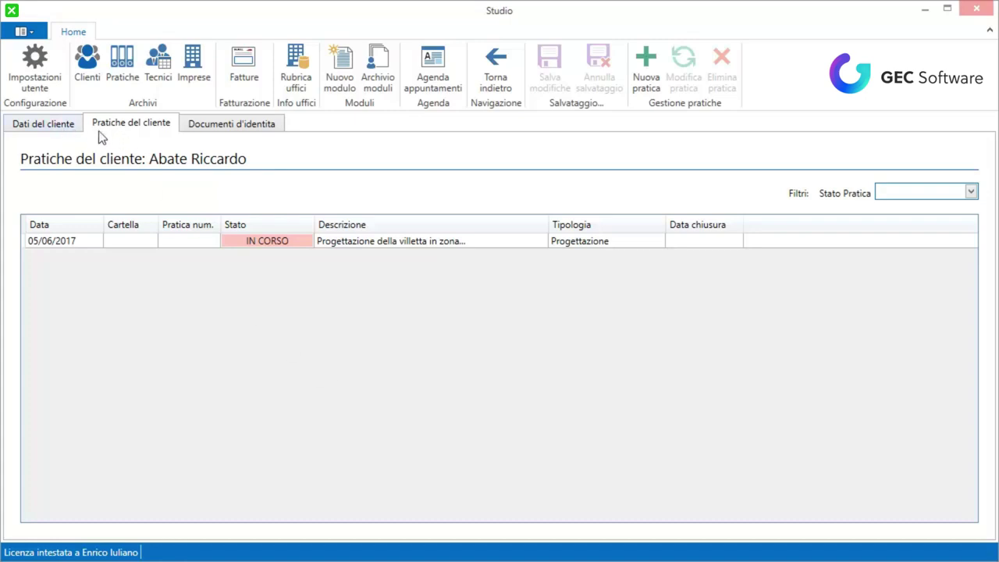
double_click(140, 241)
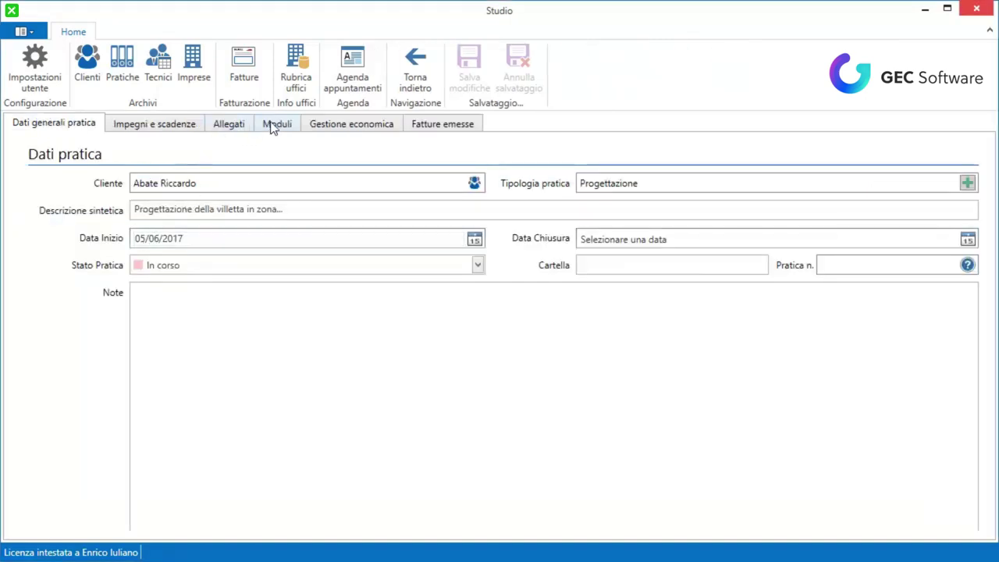
click(272, 125)
click(580, 66)
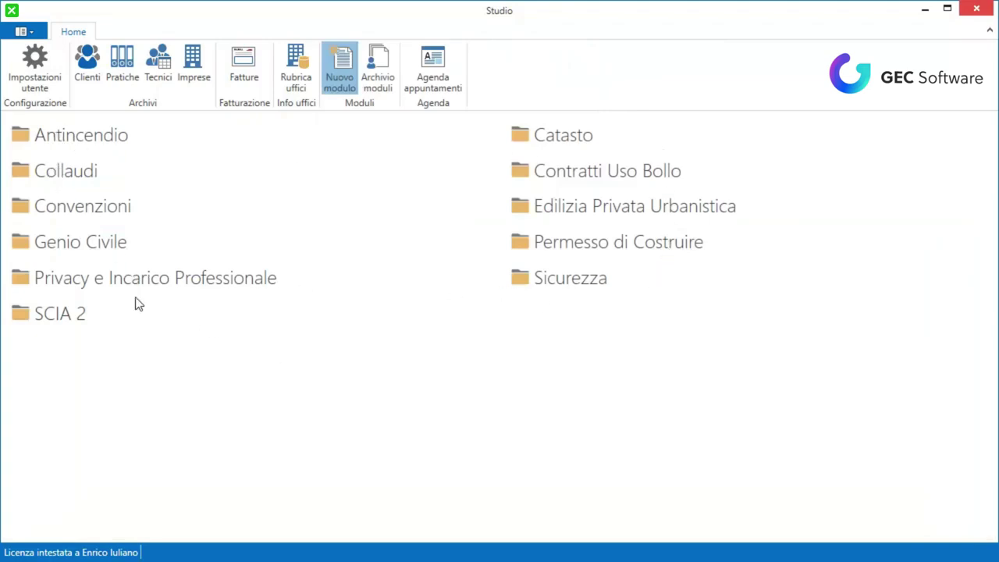
- Examine which modules the Antincendio, Collaudi and Convenzioni folders offer
click(80, 139)
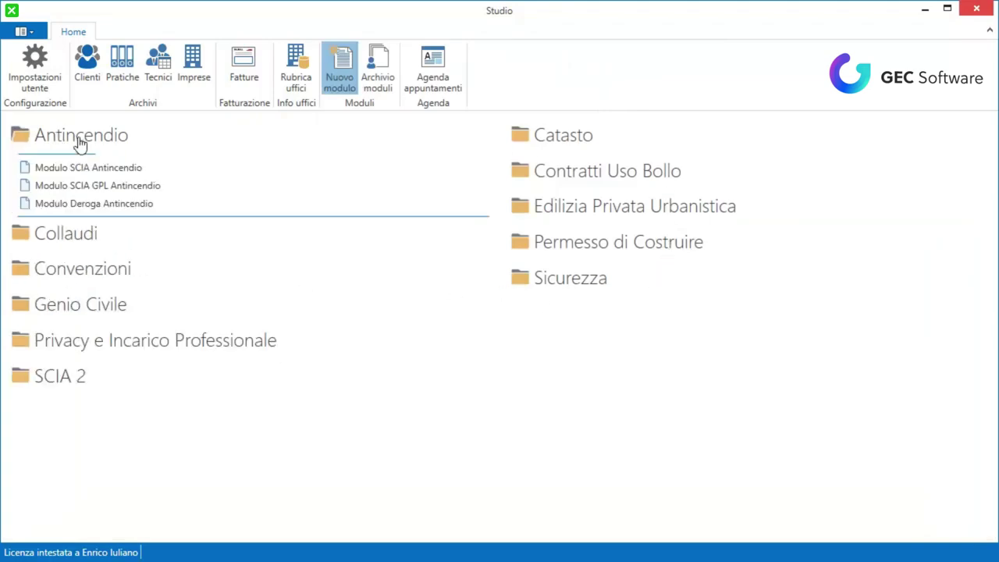
click(81, 136)
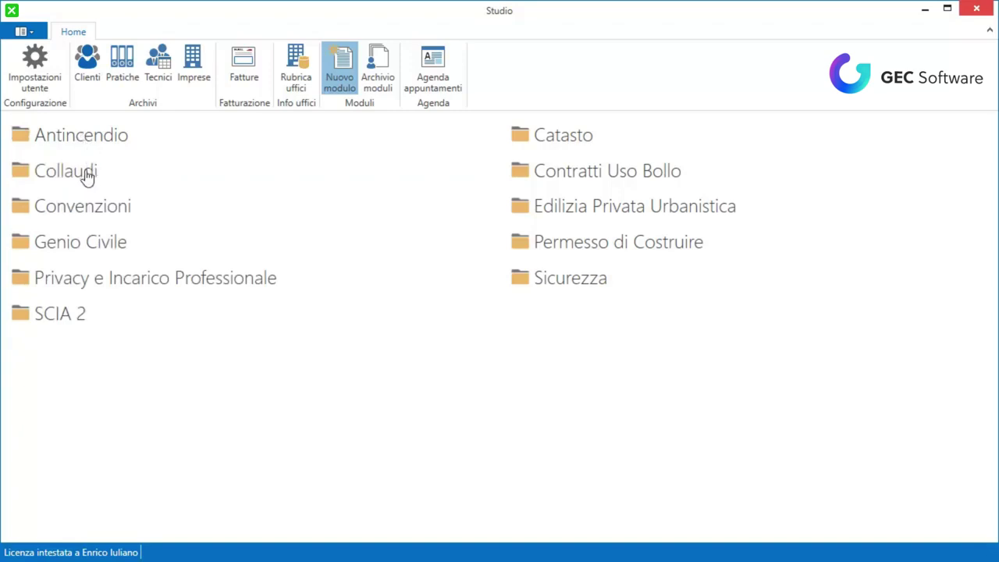
click(86, 175)
click(82, 176)
click(86, 213)
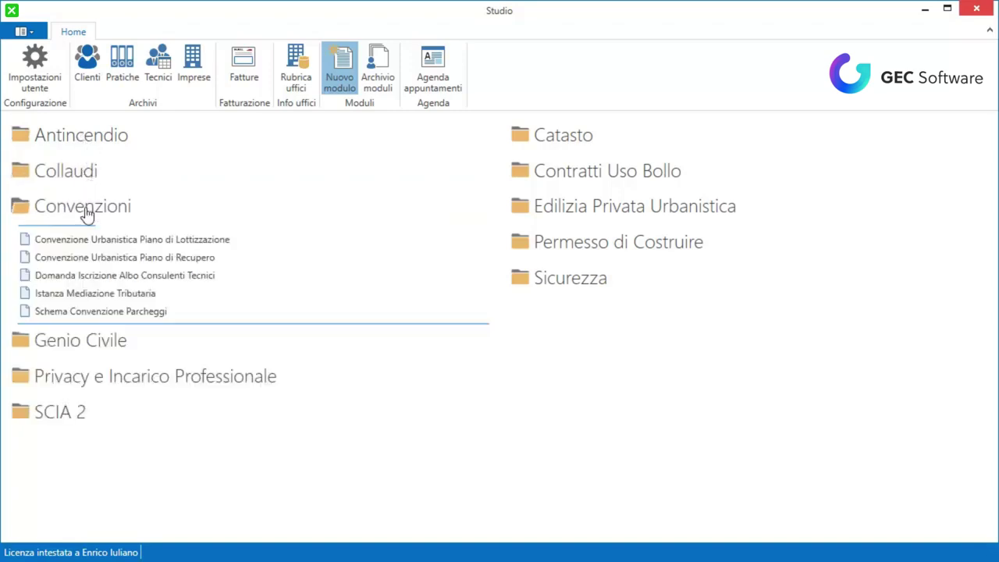
click(86, 212)
- Examine the modules in the SCIA 2, Catasto, Edilizia Privata Urbanistica, Permesso di Costruire and Privacy e Incarico Professionale folders
click(73, 315)
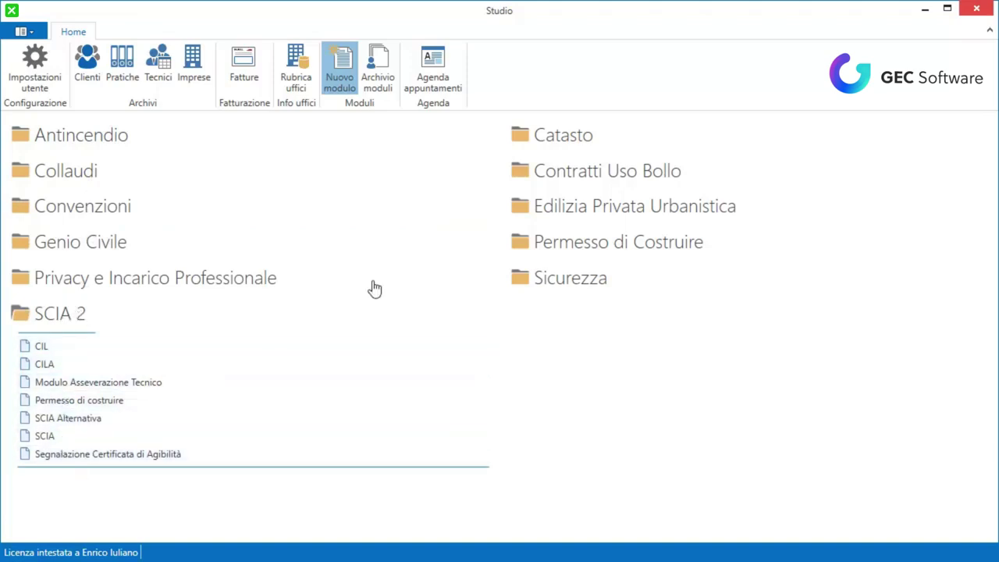
click(550, 133)
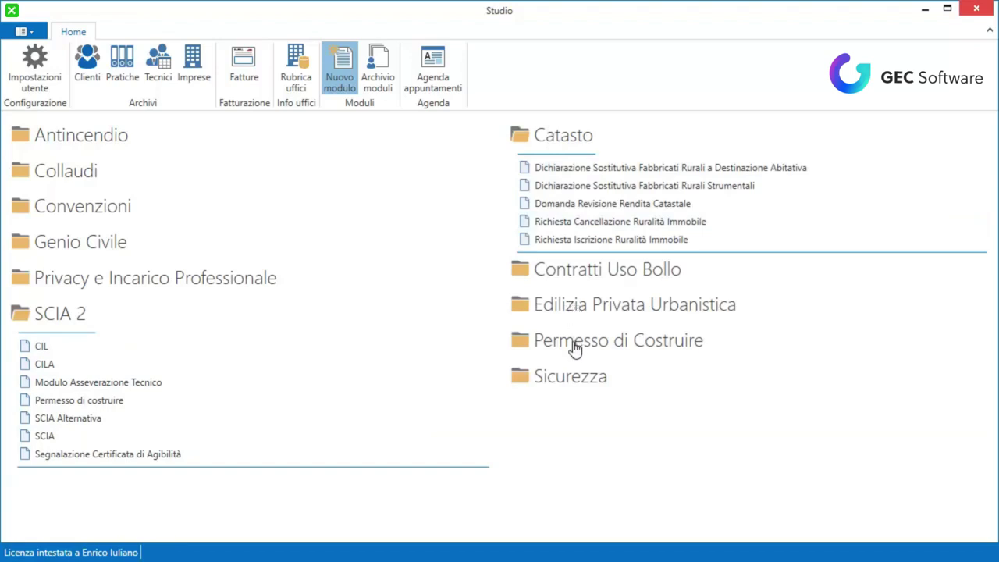
click(574, 319)
click(574, 318)
click(567, 350)
click(567, 347)
click(217, 283)
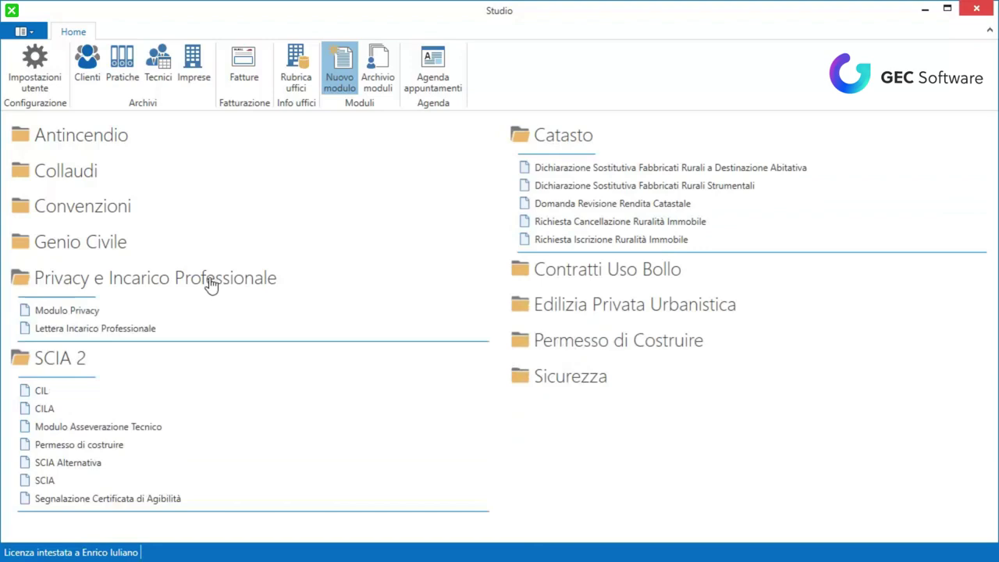
click(210, 283)
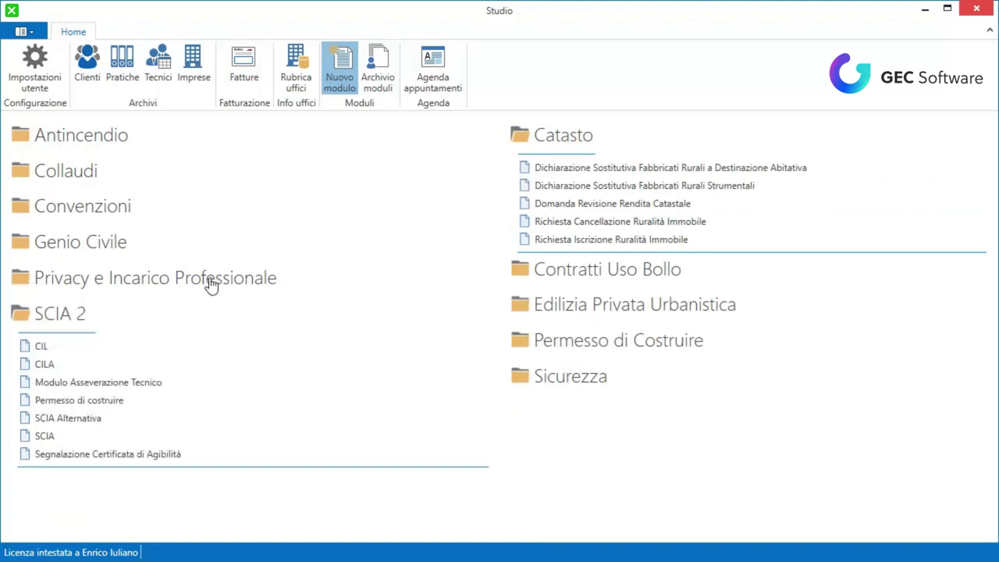
- Open the SCIA module from the SCIA 2 folder and set the municipality in Dati Intestazione to ABANO TERME
click(86, 439)
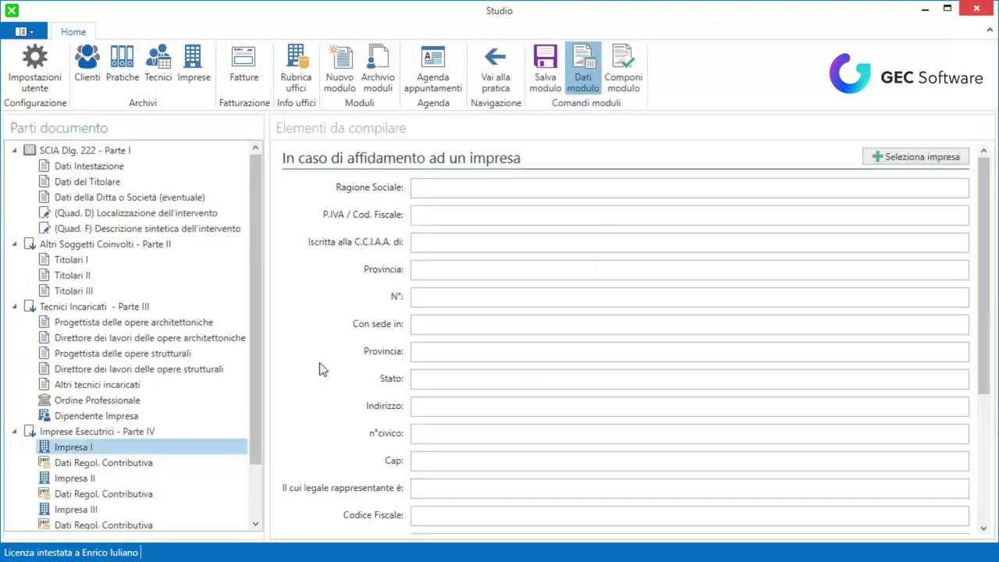
click(81, 168)
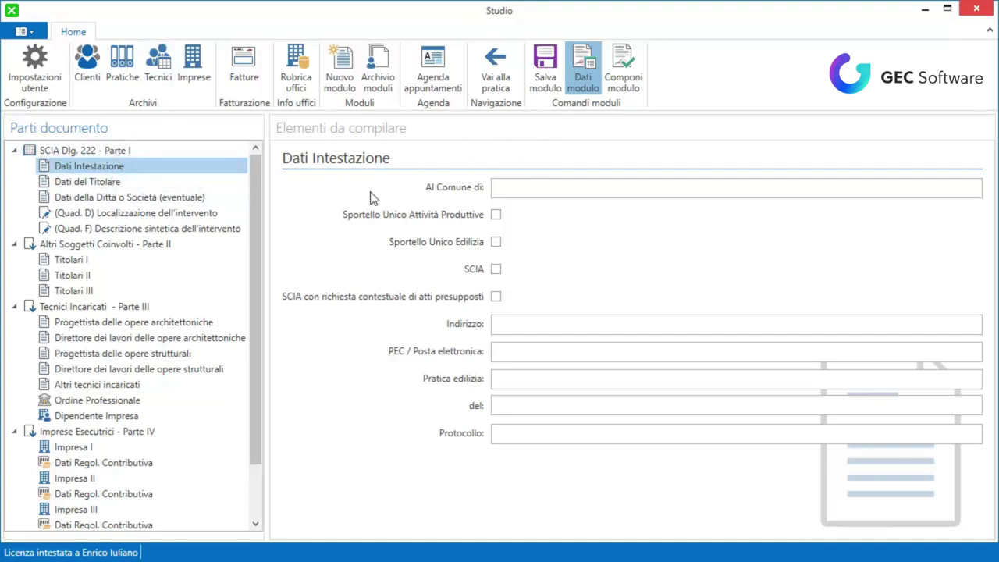
click(508, 191)
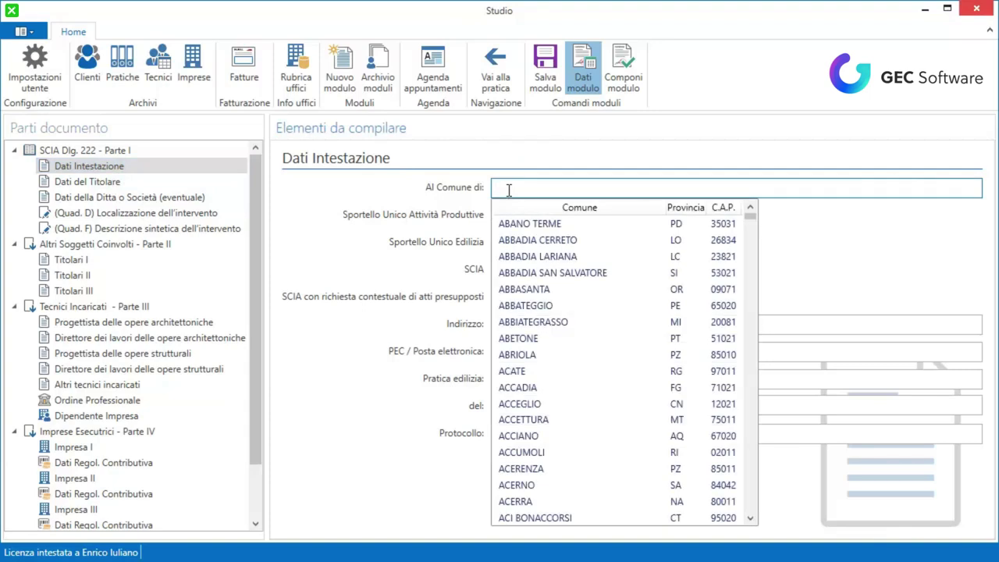
click(520, 224)
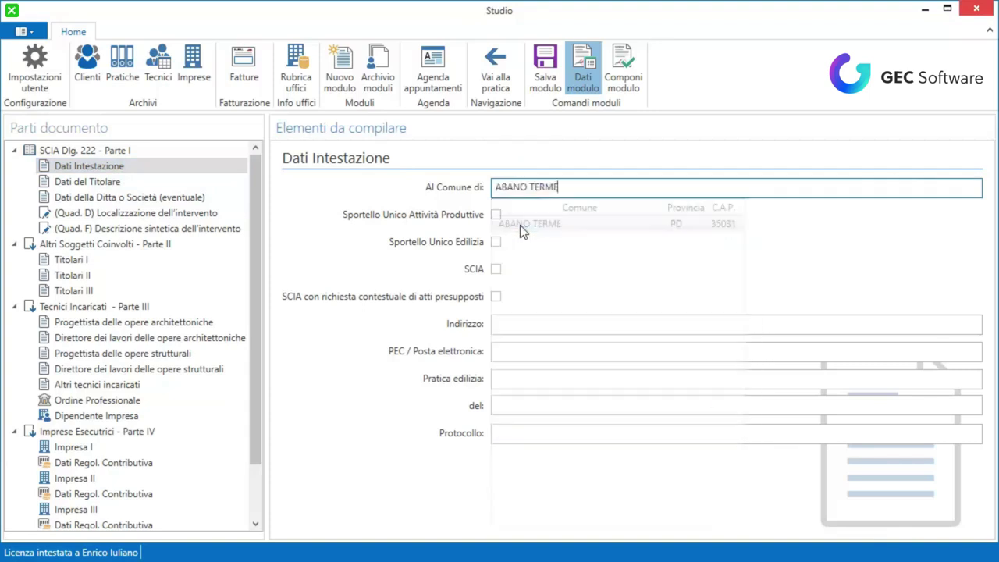
- Enable the SCIA option in the heading data and toggle the Sportello Unico Edilizia option
click(948, 270)
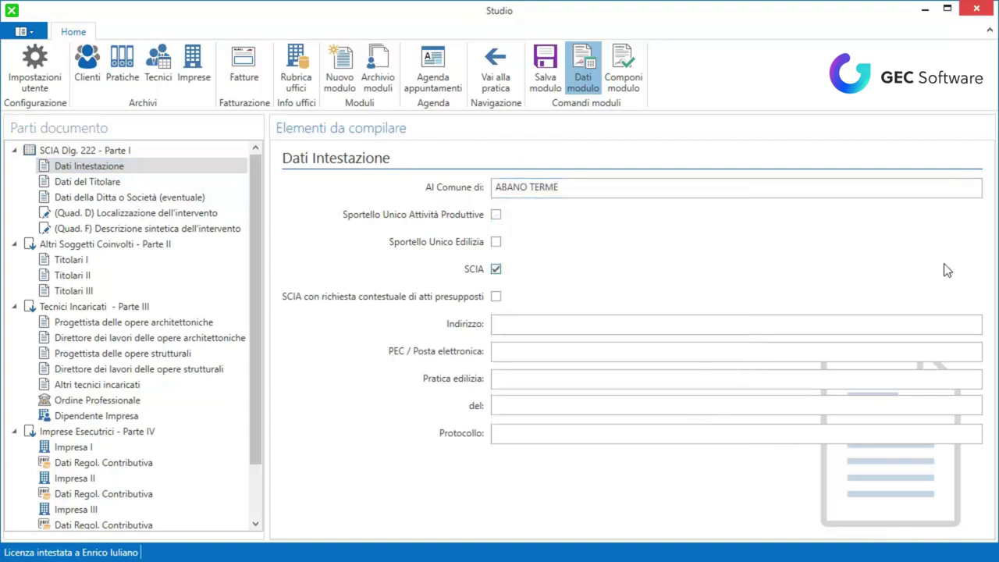
click(495, 243)
click(495, 243)
click(496, 242)
- Review all of the client's details filled into the Dati del Titolare section
click(95, 183)
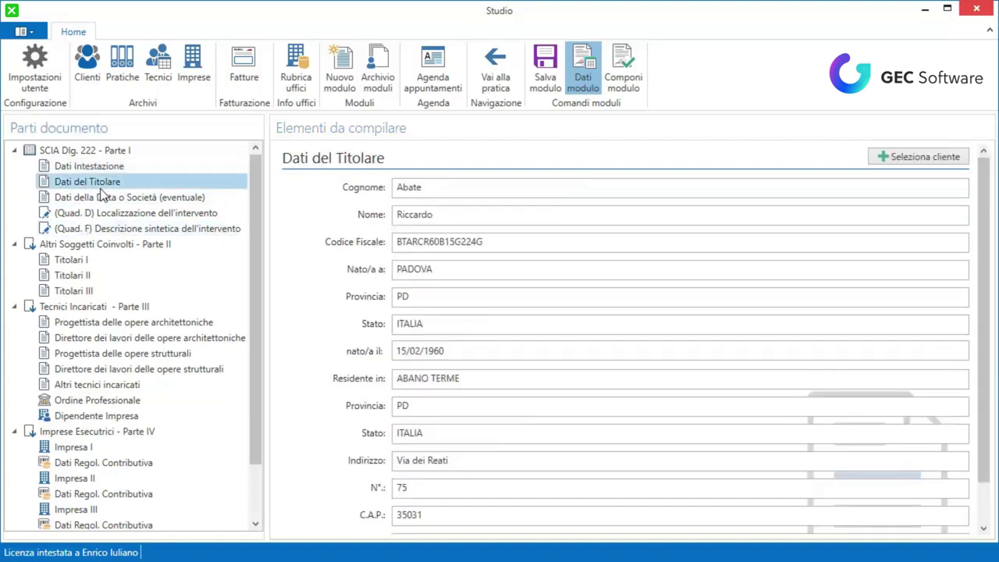
drag(981, 198, 978, 245)
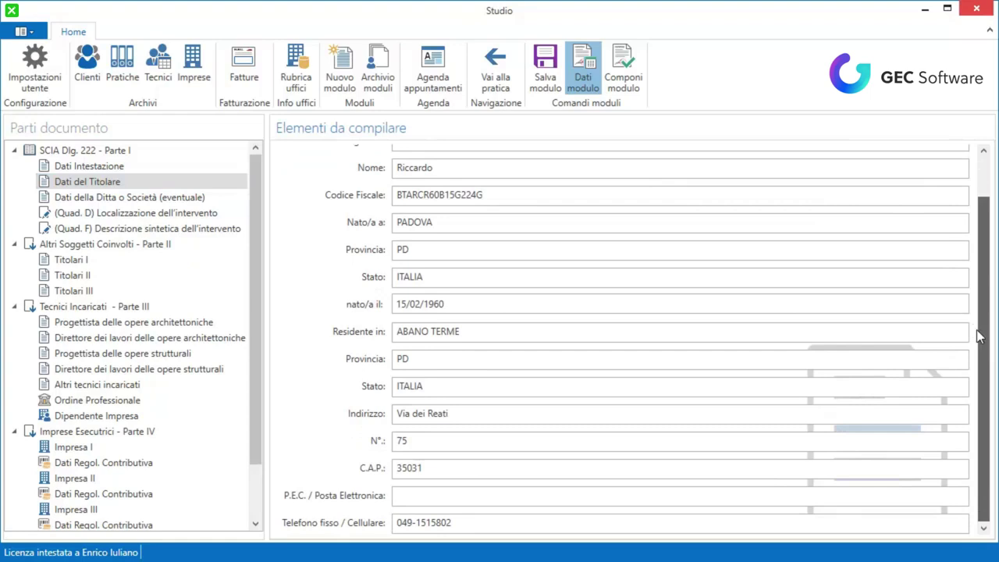
scroll(980, 236, up, 2)
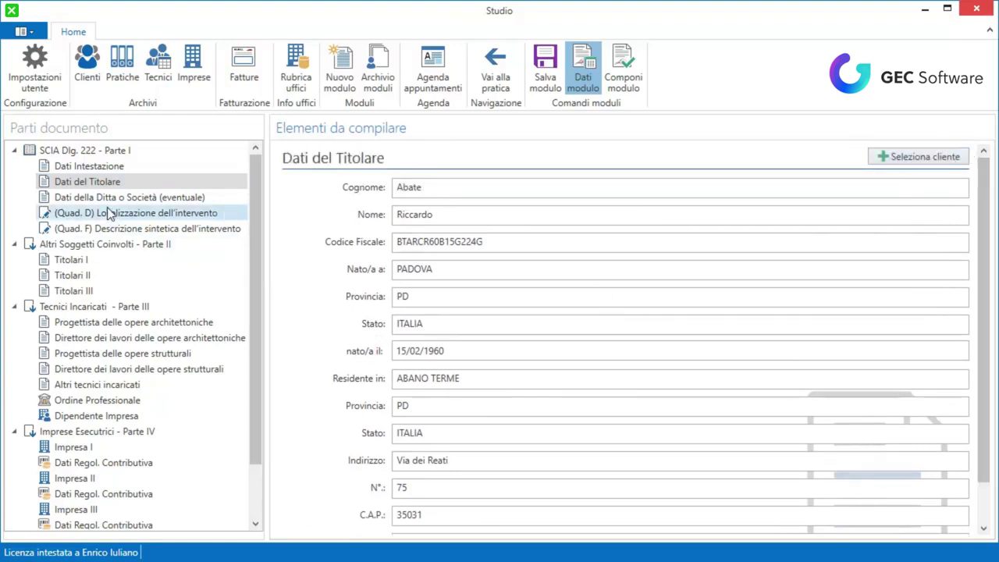
- Fill in the Dati della Ditta o Società section with the existing company Calcestruzzi Irpini S.p.A
click(108, 200)
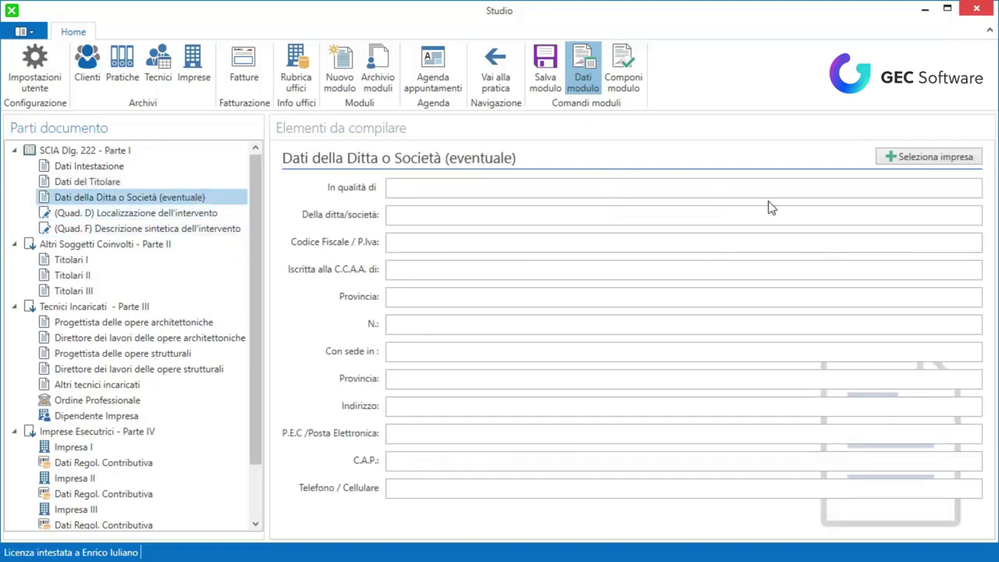
click(920, 162)
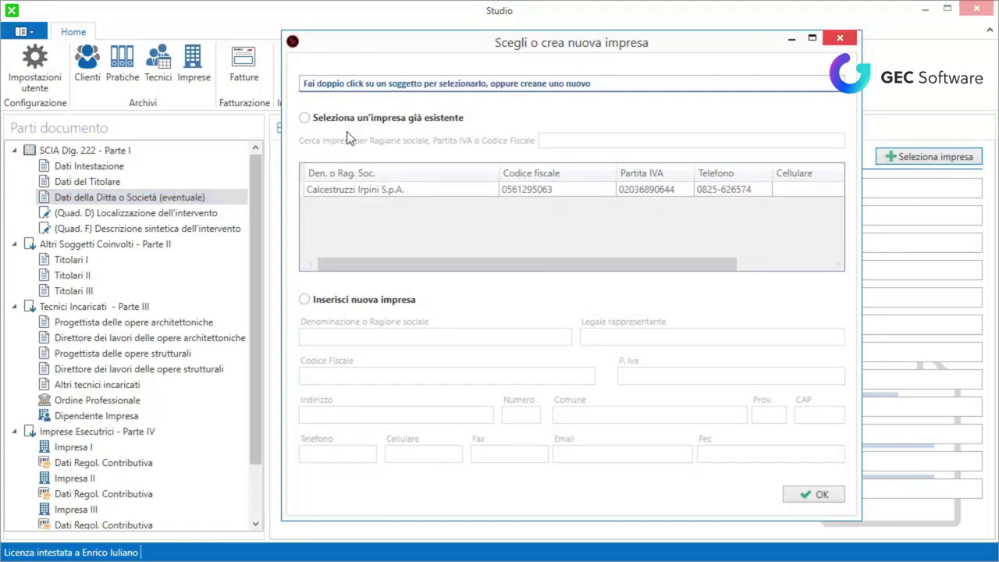
click(304, 118)
click(414, 196)
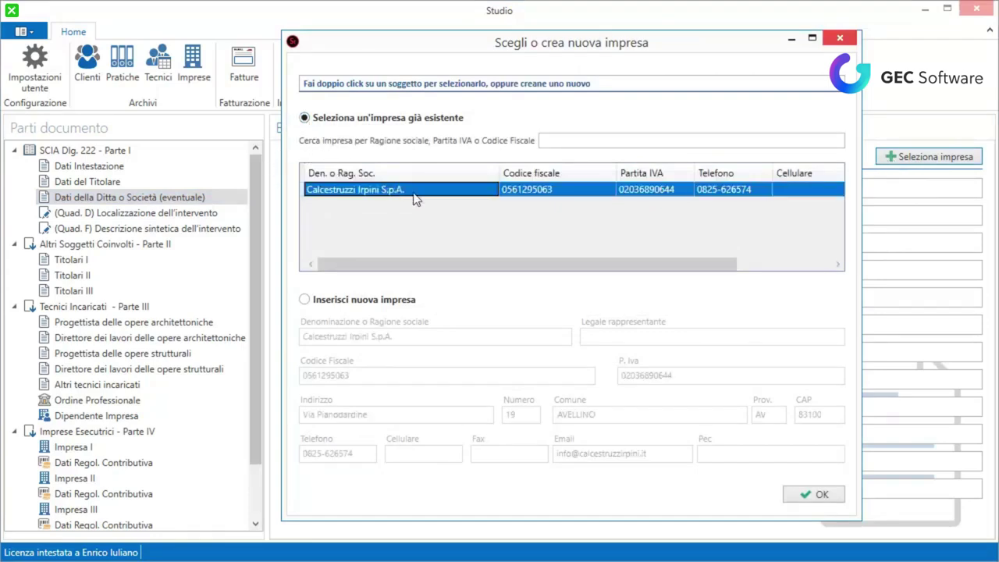
click(815, 496)
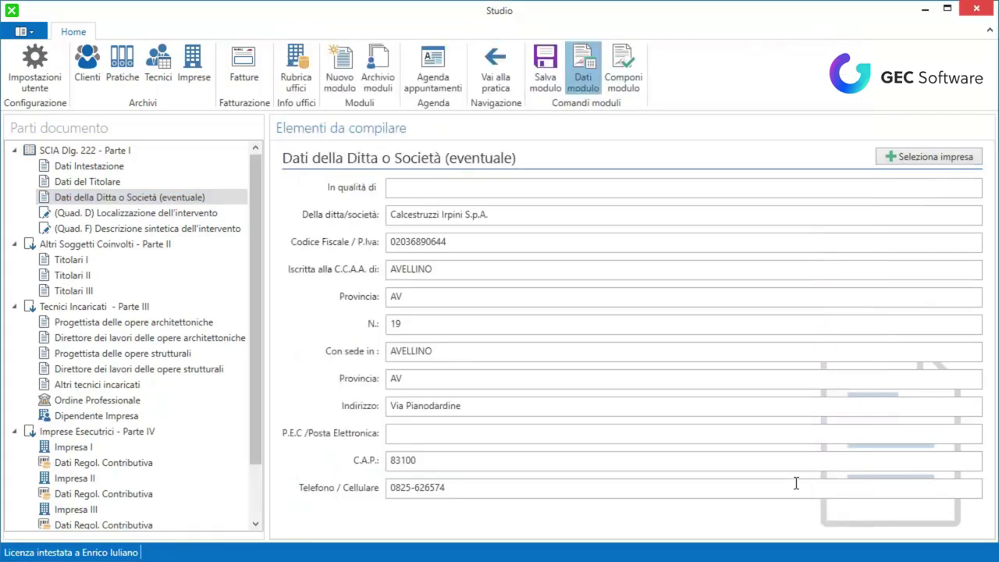
- Enter "Via" as the site location in the (Quad. D) Localizzazione dell'intervento section
click(129, 217)
click(469, 185)
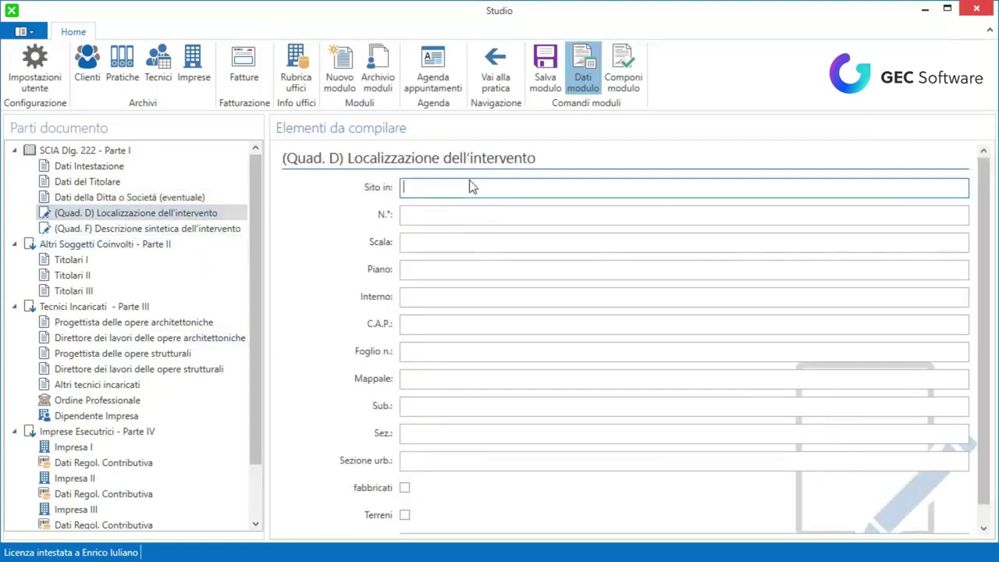
text(Via)
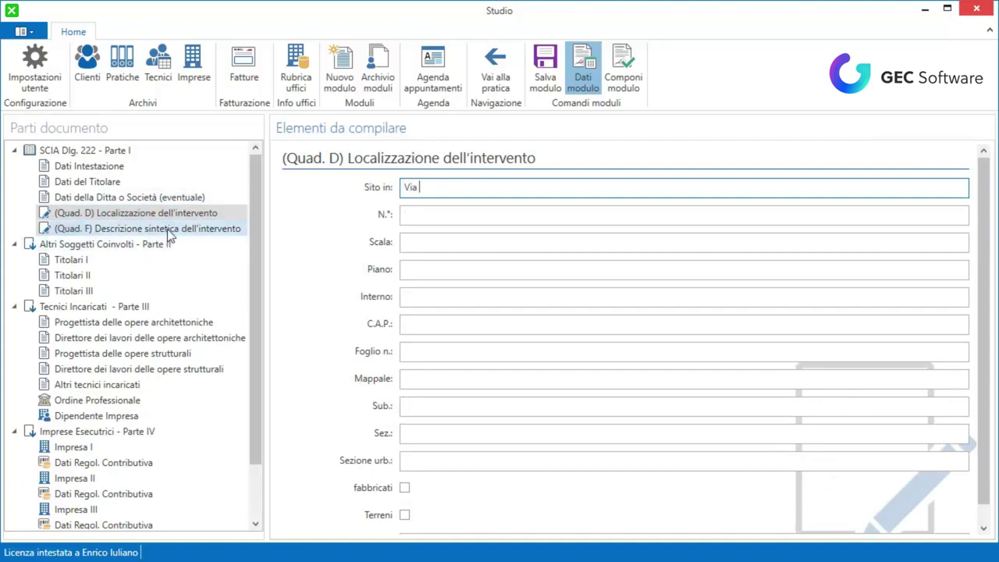
- Fill in the Titolari I section with the third existing client in the list
click(75, 261)
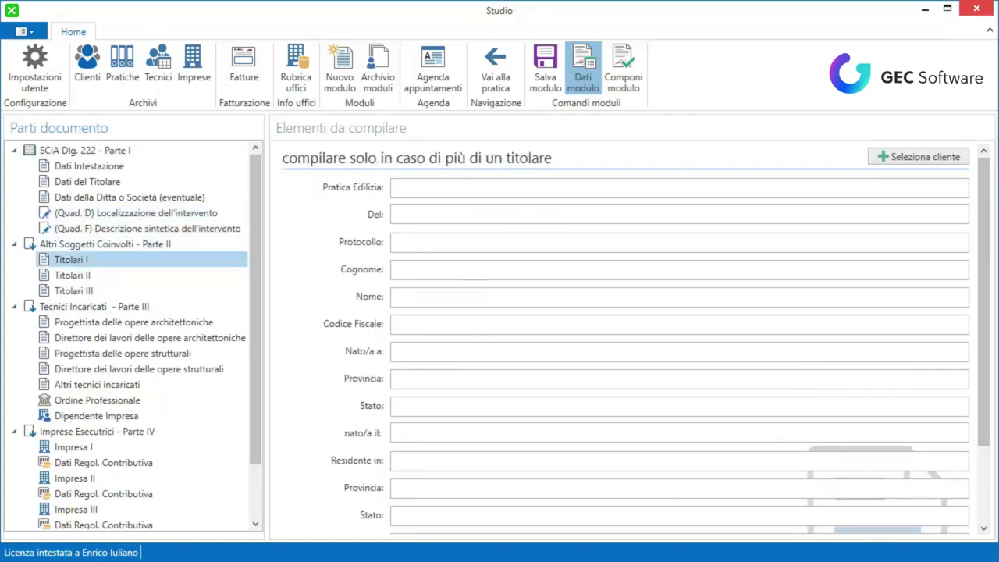
click(881, 160)
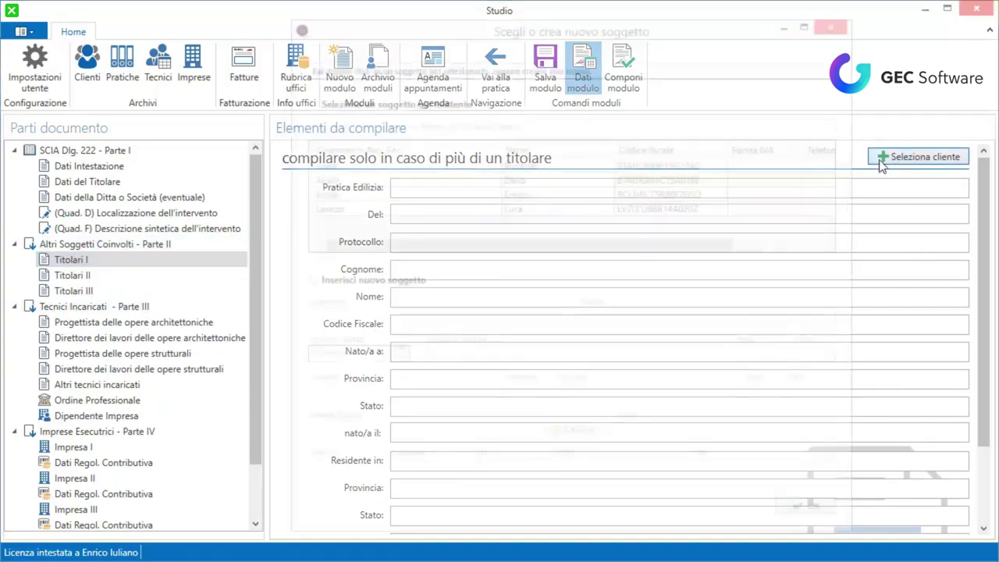
click(304, 99)
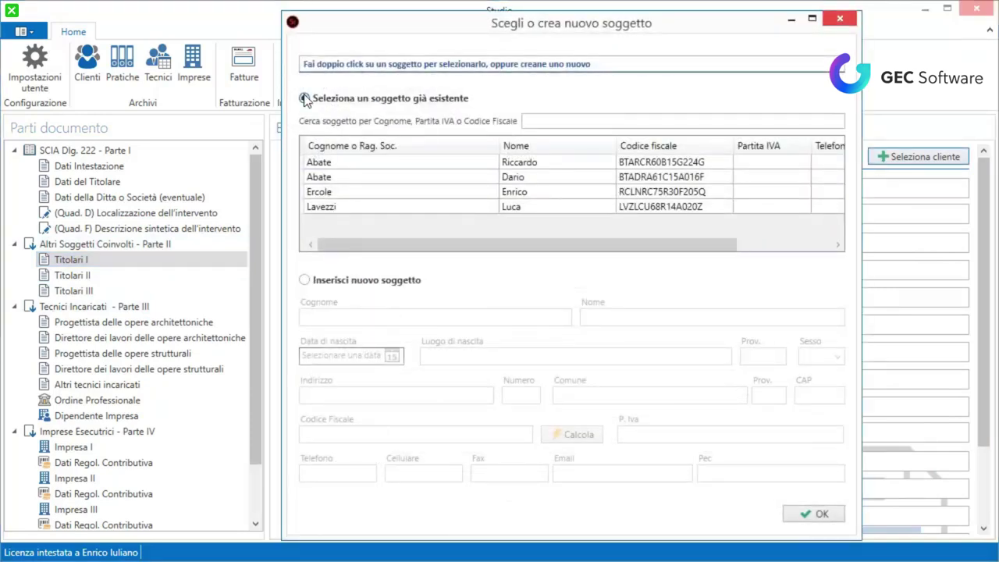
double_click(345, 191)
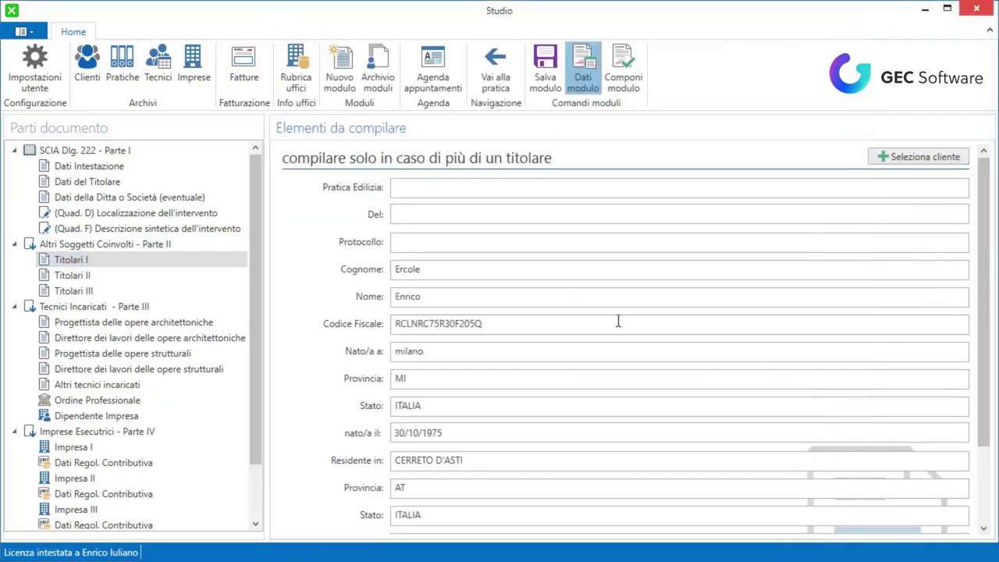
click(209, 322)
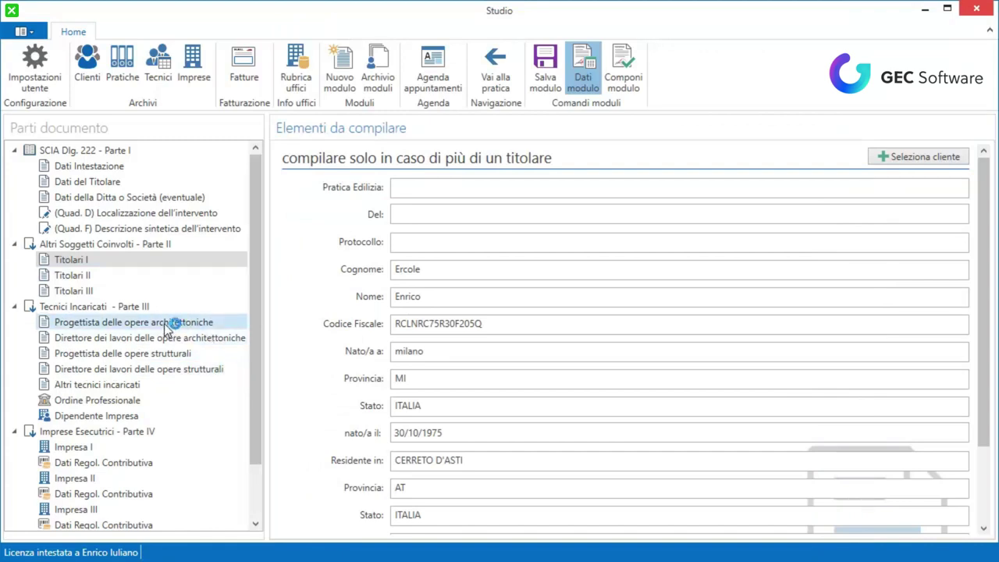
click(205, 339)
click(157, 355)
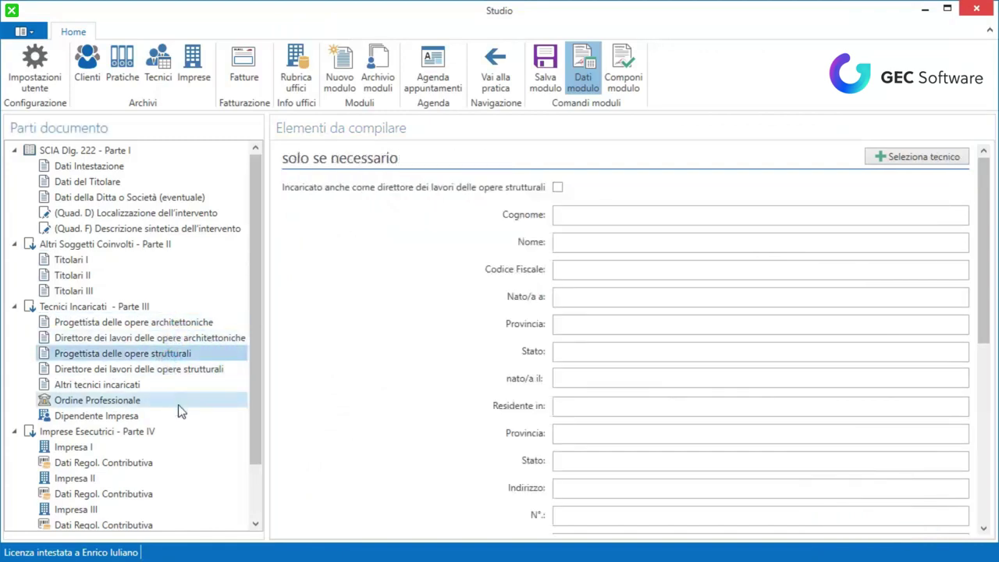
- Fill in the Impresa I section with the existing company Calcestruzzi Irpini S.p.A
scroll(177, 404, down, 3)
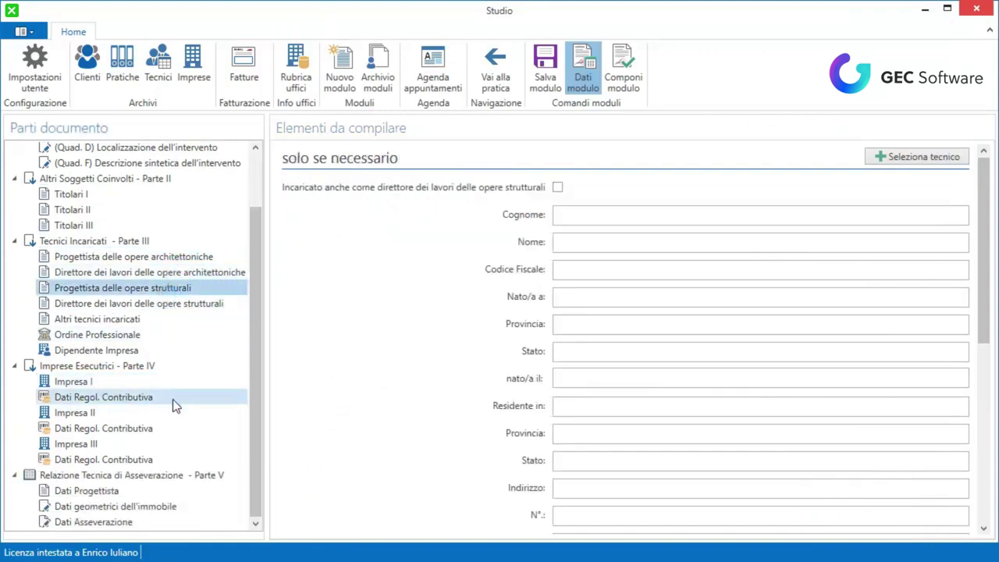
click(107, 382)
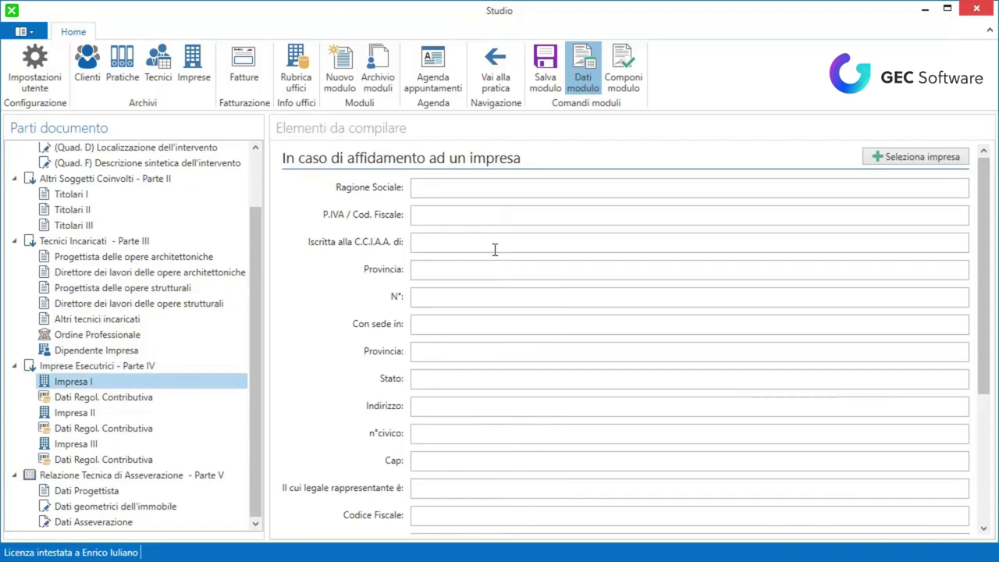
click(901, 156)
click(313, 120)
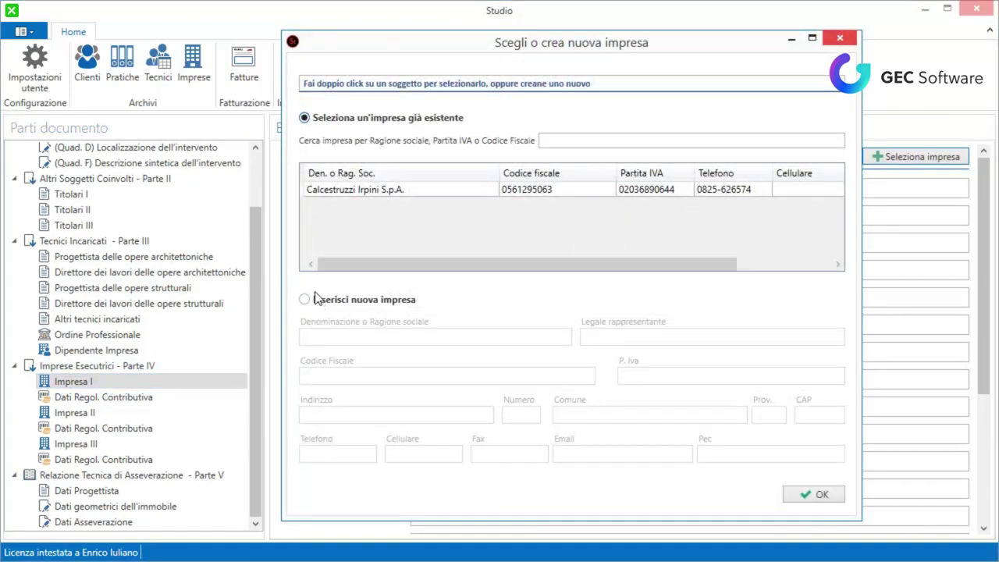
double_click(353, 190)
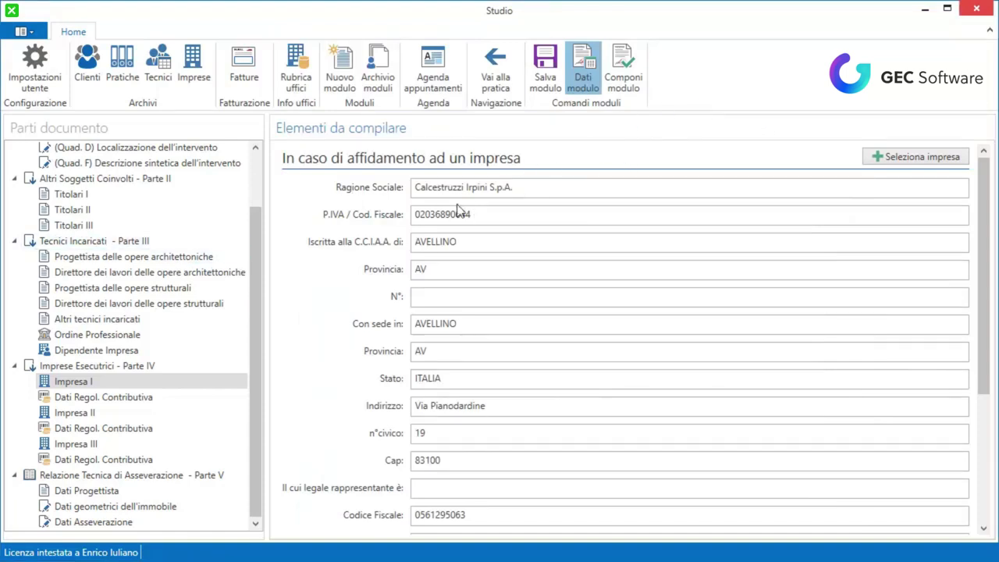
- Compose the SCIA module and review its pages down to section g, Regolarità urbanistica e precedenti edilizi
click(625, 83)
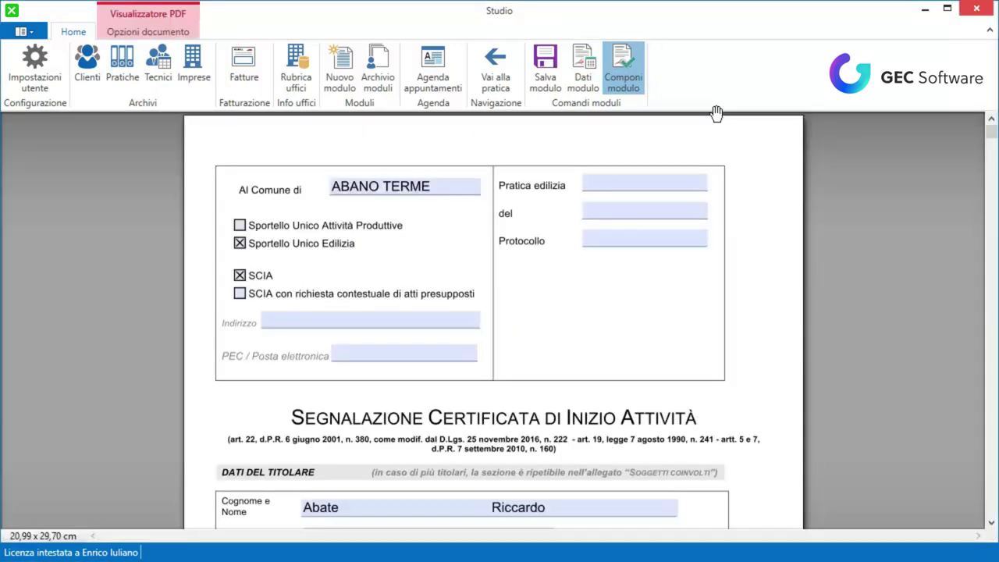
scroll(747, 283, down, 3)
scroll(746, 288, down, 5)
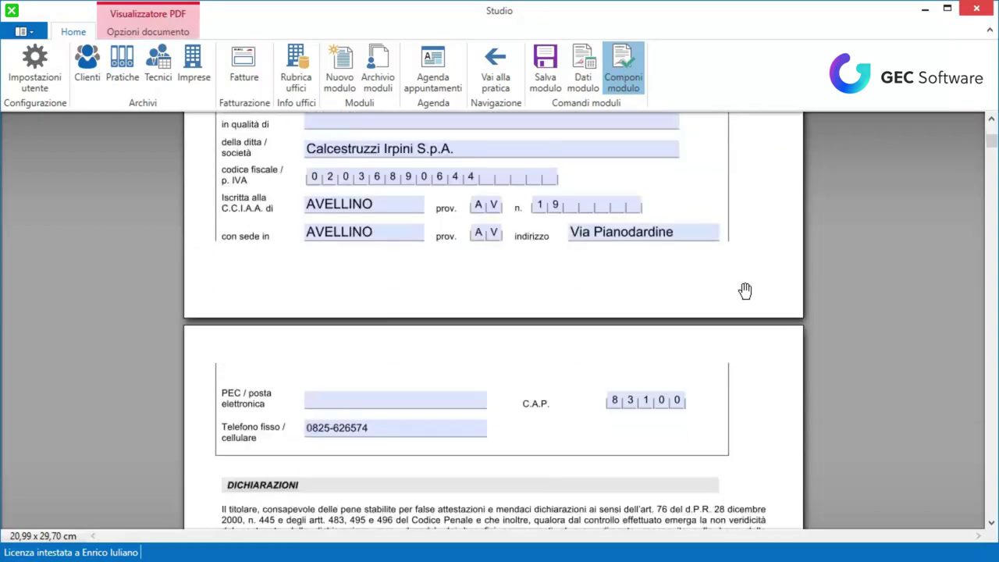
scroll(745, 290, up, 7)
scroll(744, 292, down, 7)
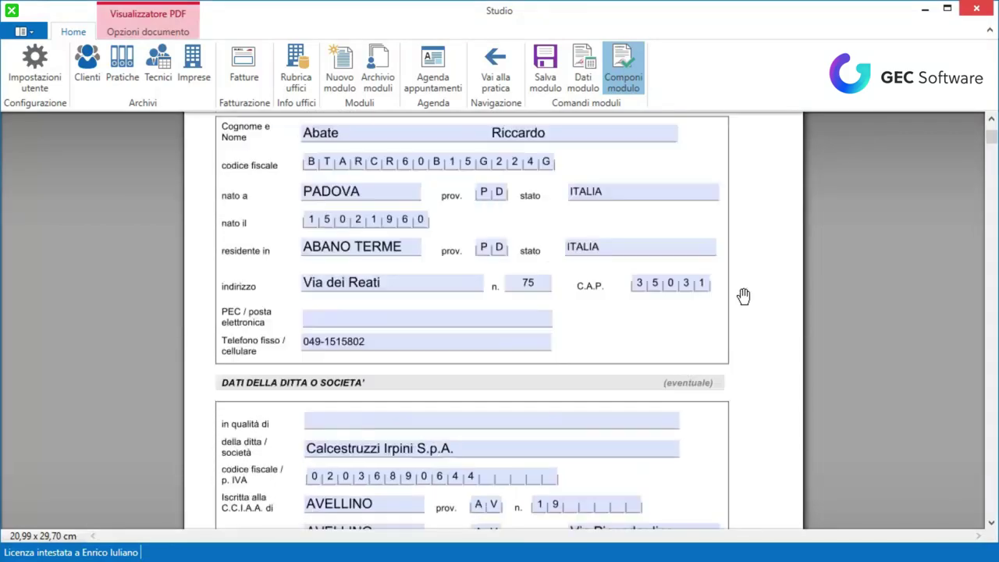
scroll(743, 334, down, 15)
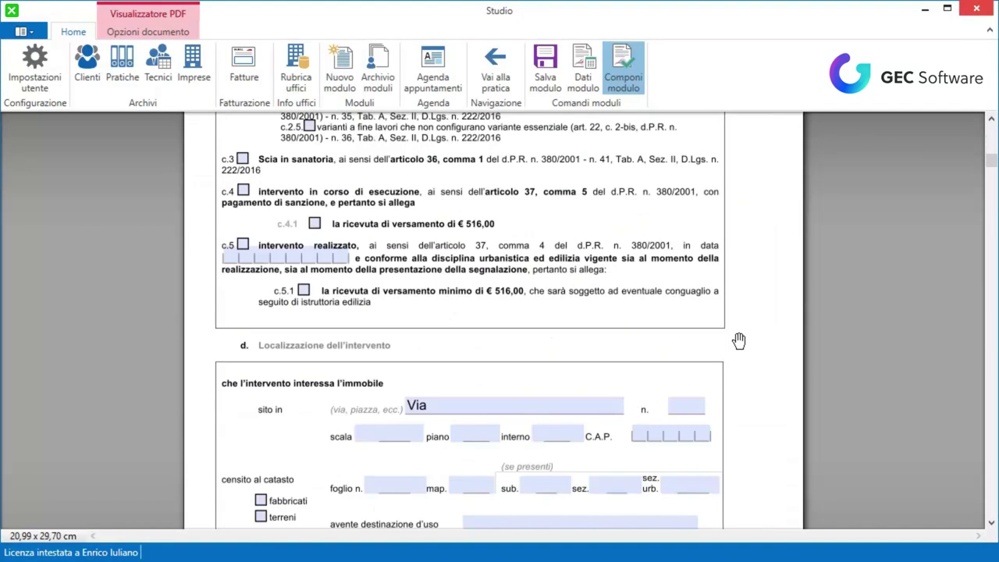
scroll(739, 341, down, 15)
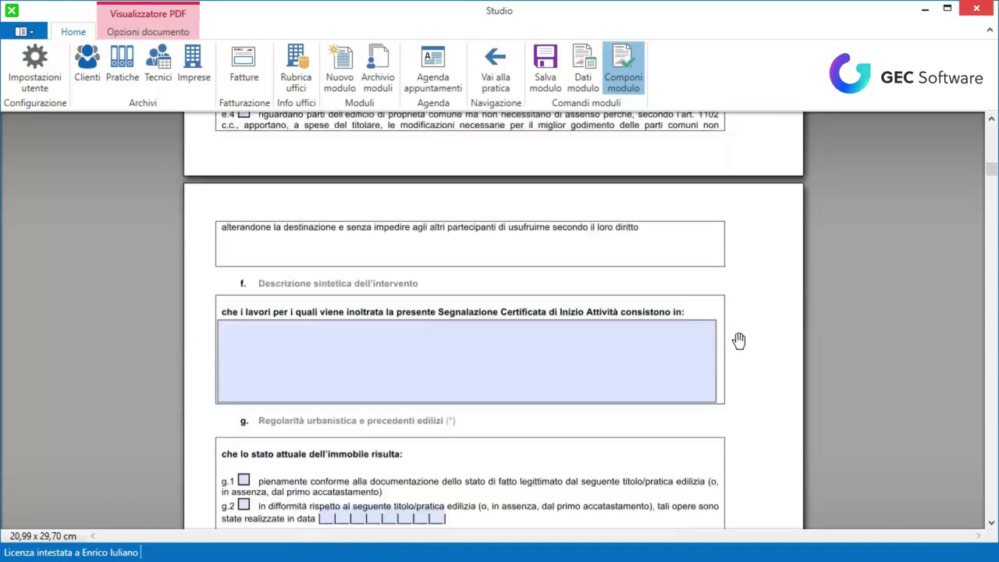
scroll(739, 341, up, 7)
scroll(730, 339, down, 4)
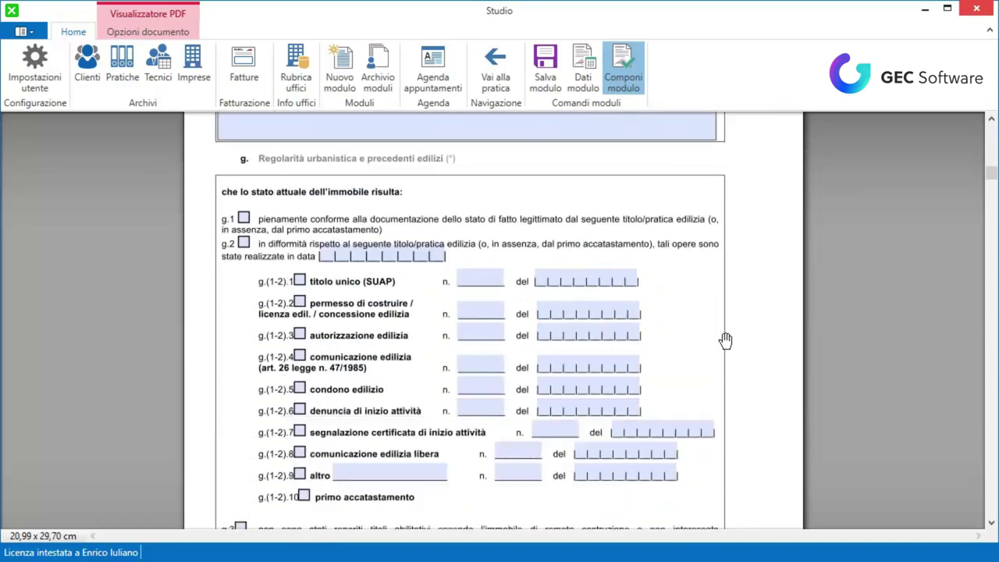
- Mark titolo unico (SUAP) with number 58 in section g and save the module
click(300, 280)
click(480, 278)
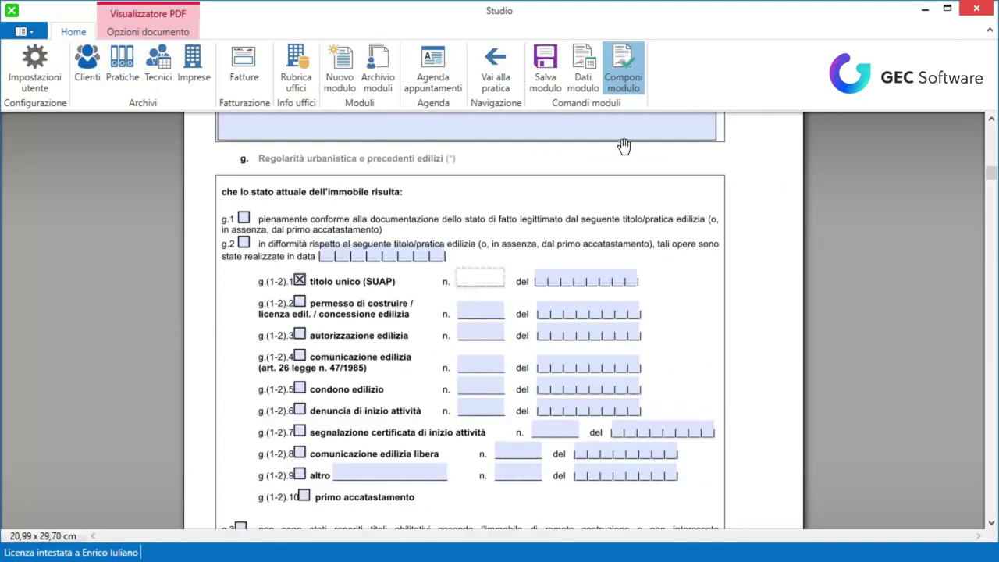
text(58)
click(555, 72)
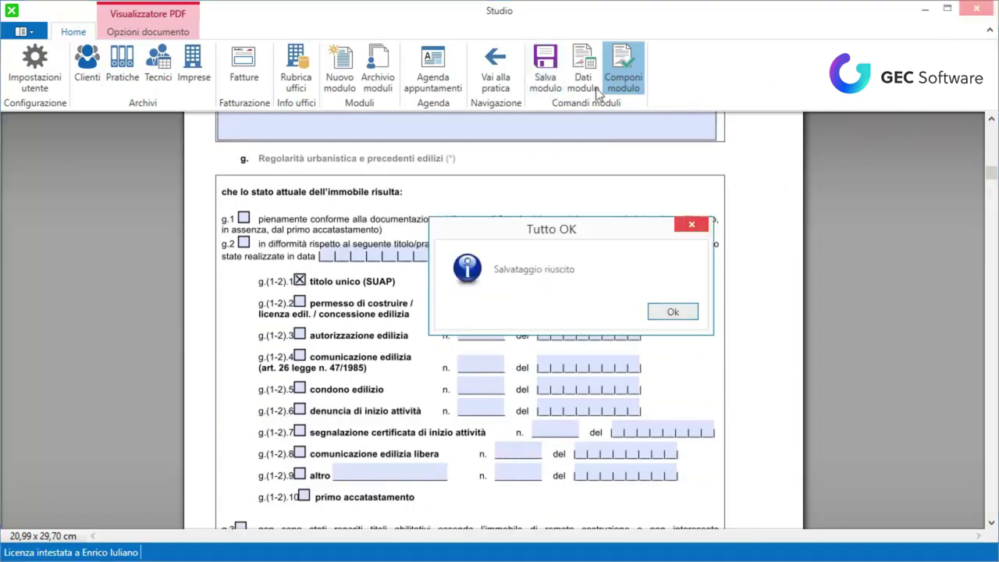
click(672, 313)
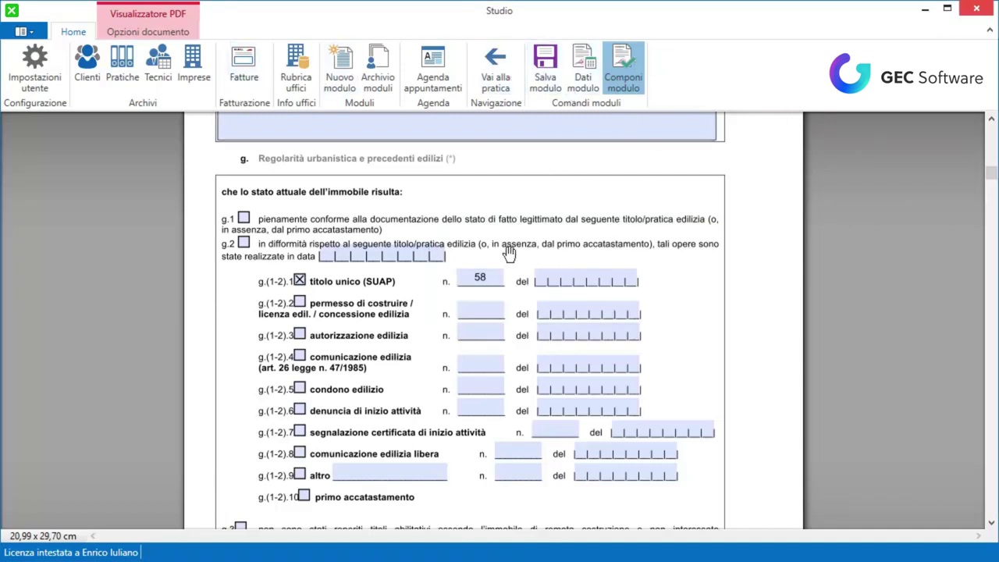
- Check the print and PDF export options for the composed document
scroll(507, 324, up, 3)
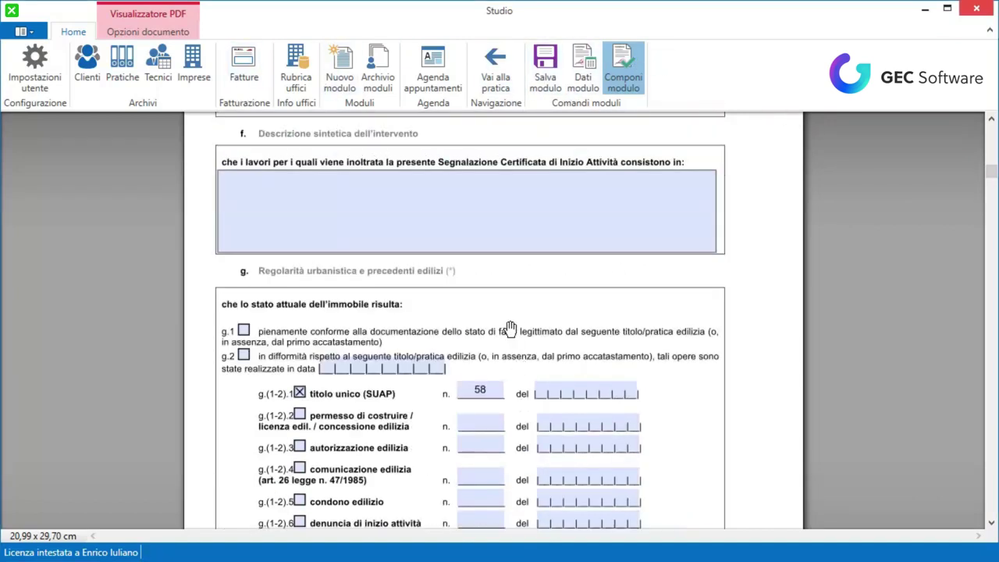
click(142, 35)
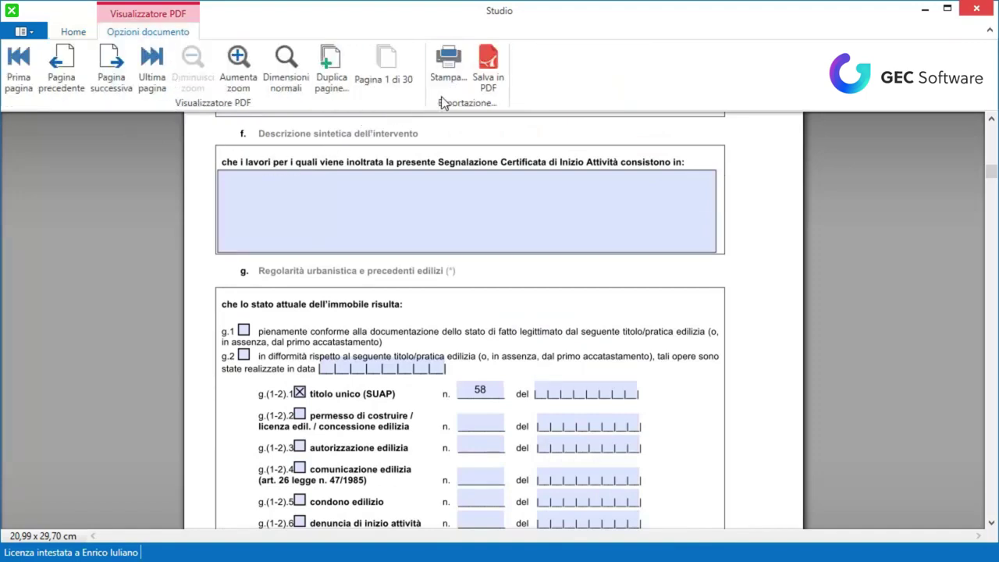
click(75, 35)
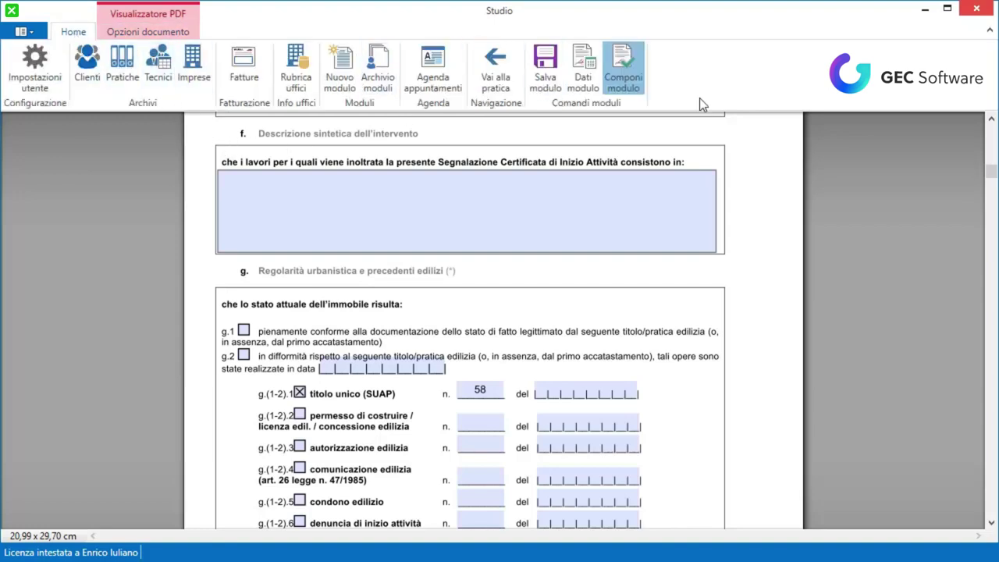
- Return to the client's case and check the SCIA module in its list of modules
click(506, 69)
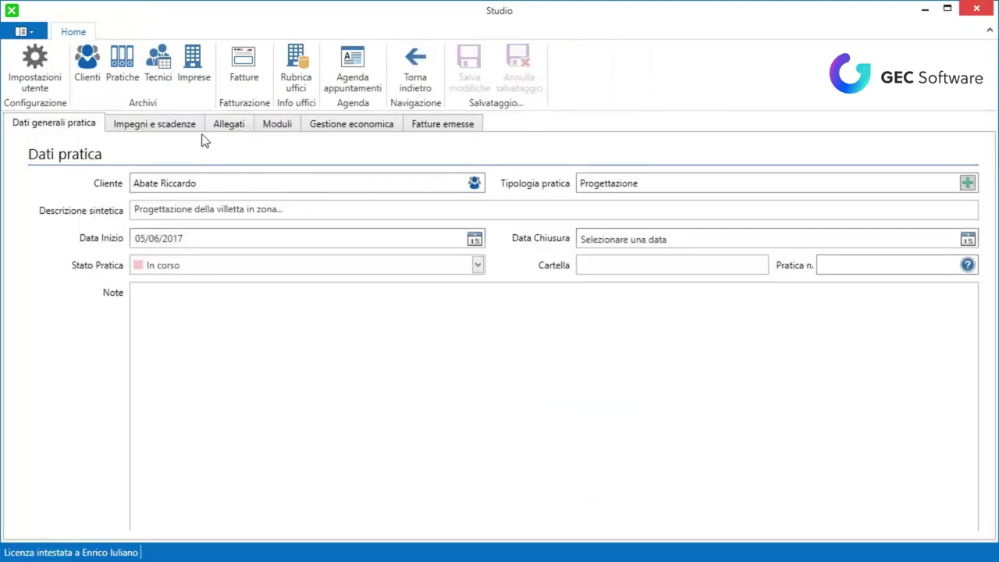
click(275, 125)
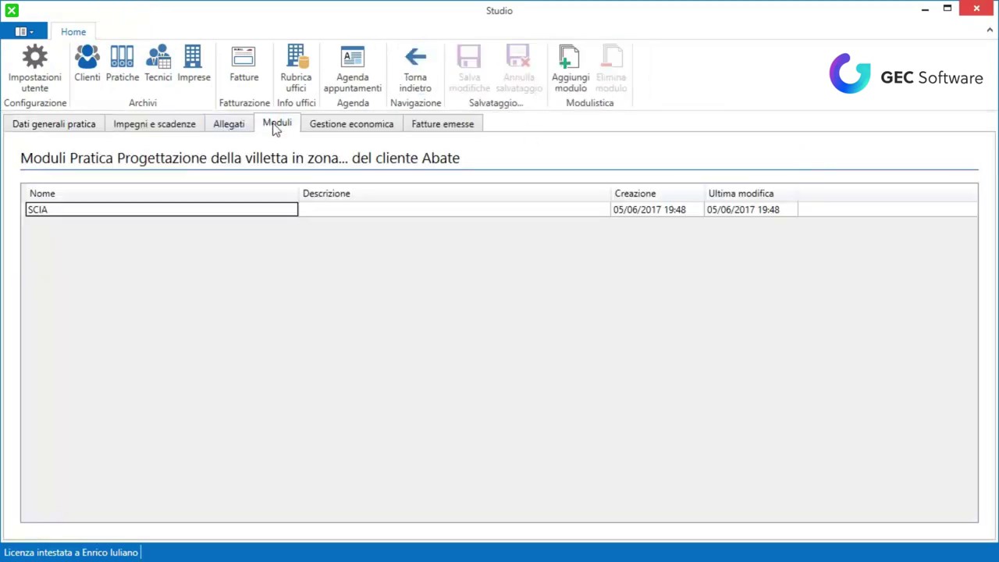
click(230, 207)
click(83, 126)
click(472, 187)
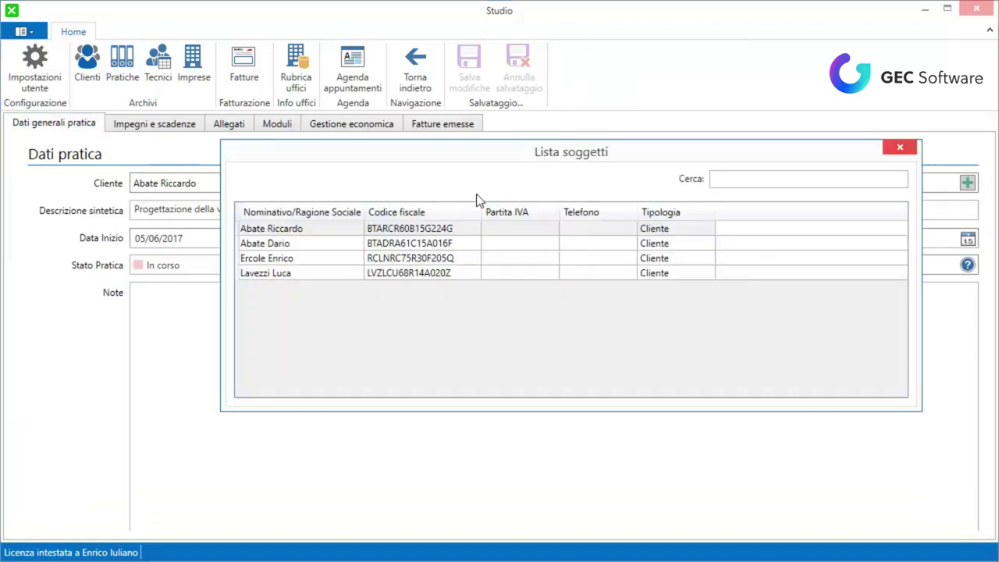
click(892, 151)
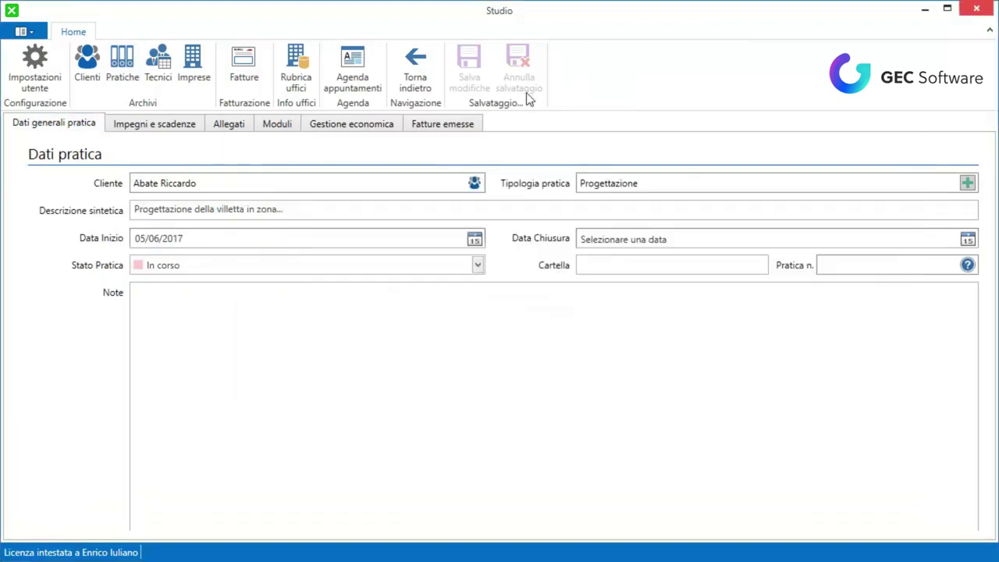
- Open the first client's record from the client archive and set the place of birth to MILANO
click(93, 65)
click(92, 216)
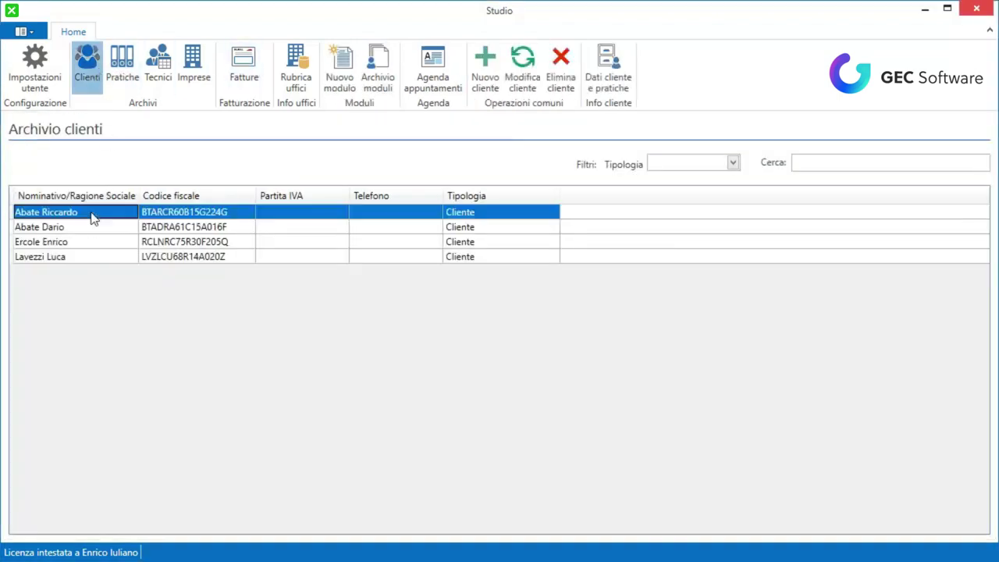
double_click(92, 217)
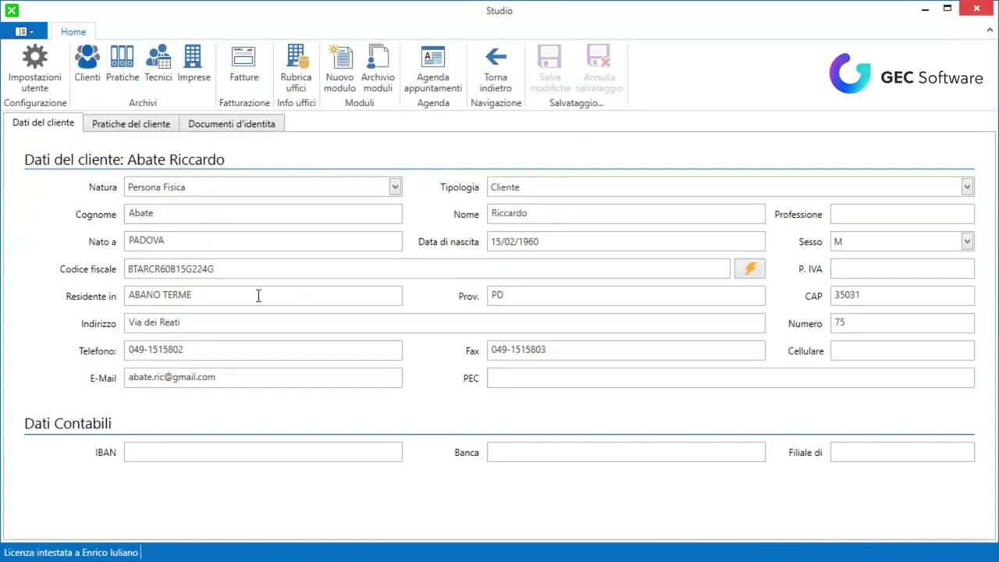
click(220, 241)
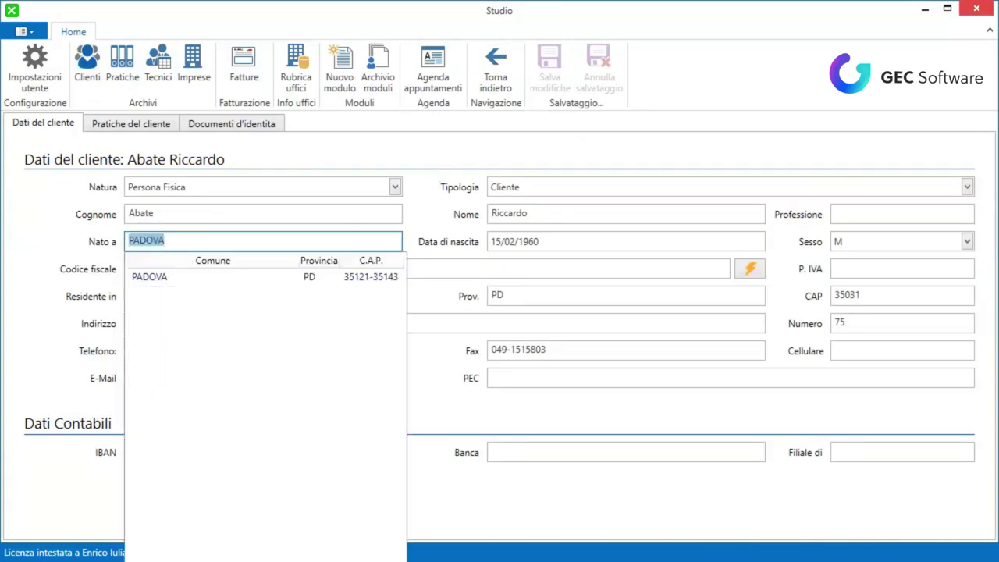
text(milano)
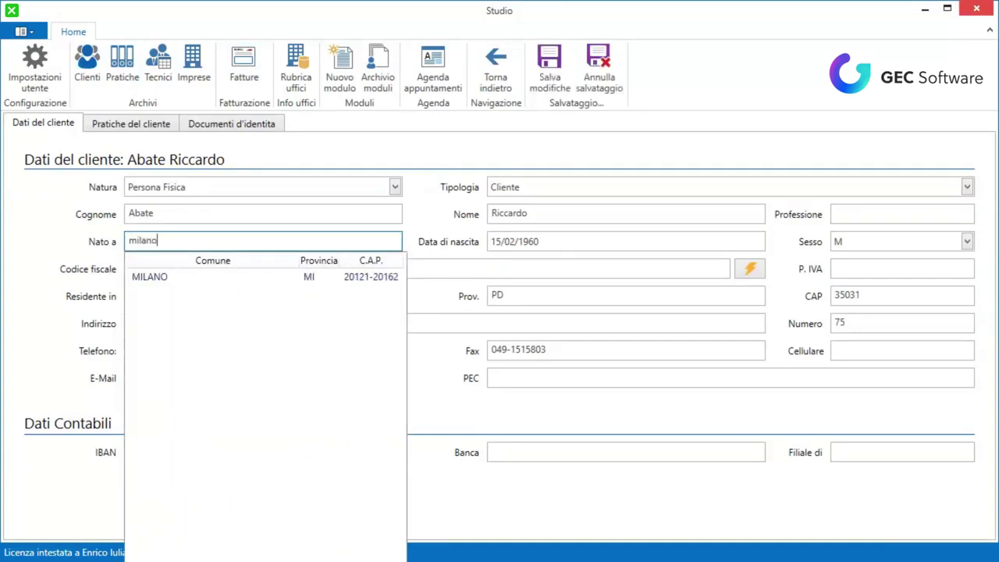
click(179, 278)
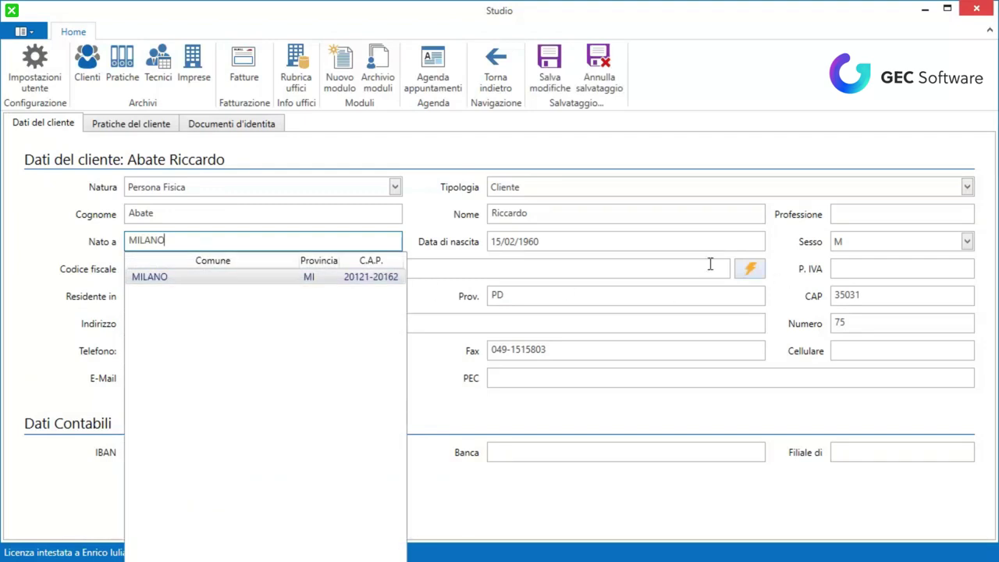
click(641, 237)
- Recalculate the client's codice fiscale and save the changes to the client record
click(749, 269)
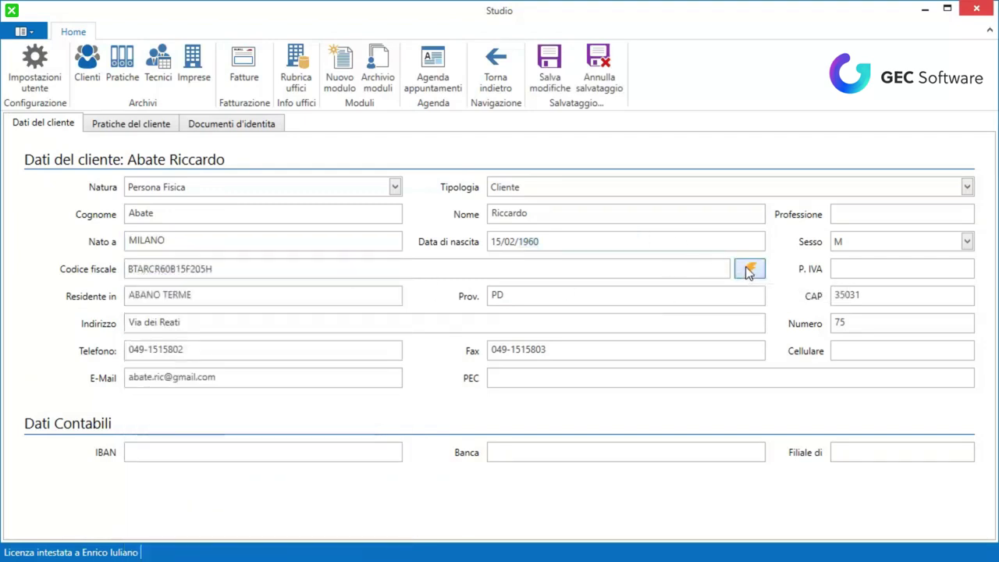
click(550, 71)
click(648, 313)
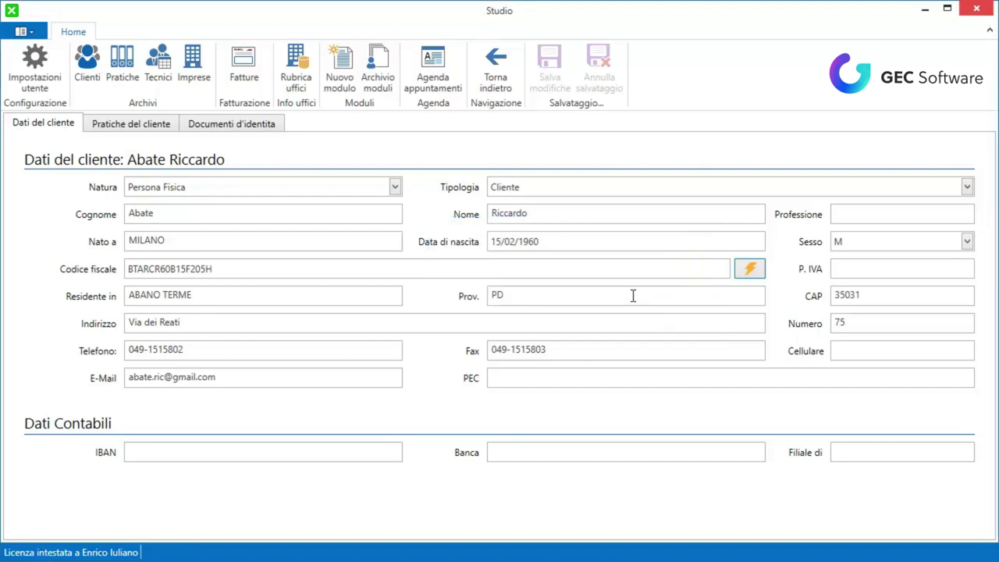
- Open the SCIA module in the client's design case and accept compiling it with the updated client data
click(152, 126)
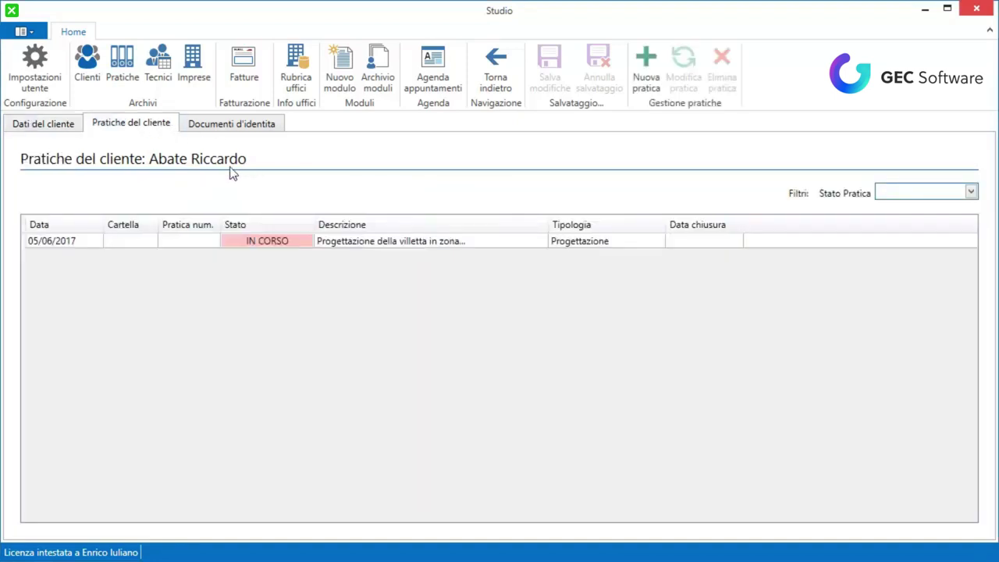
double_click(65, 244)
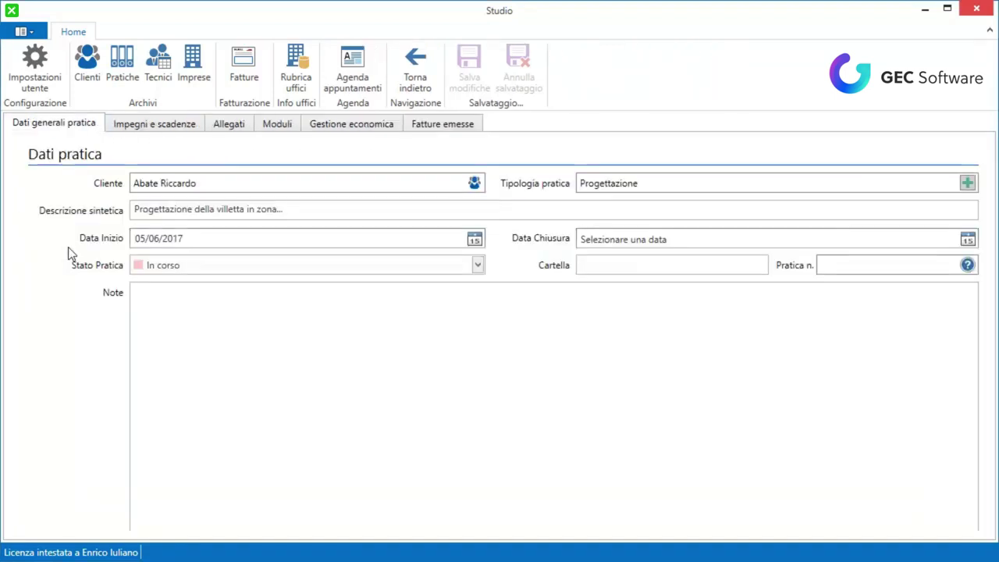
click(276, 125)
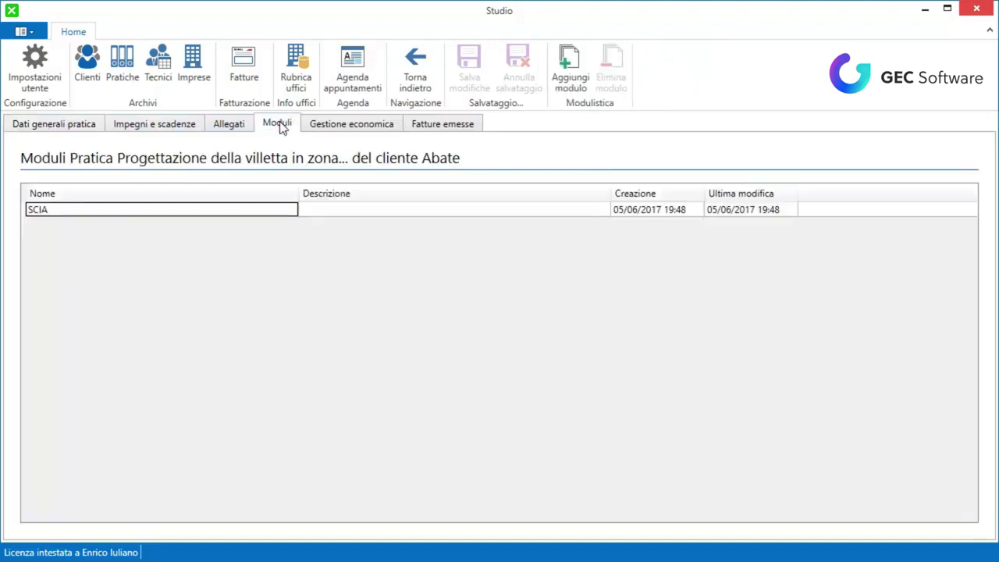
double_click(226, 211)
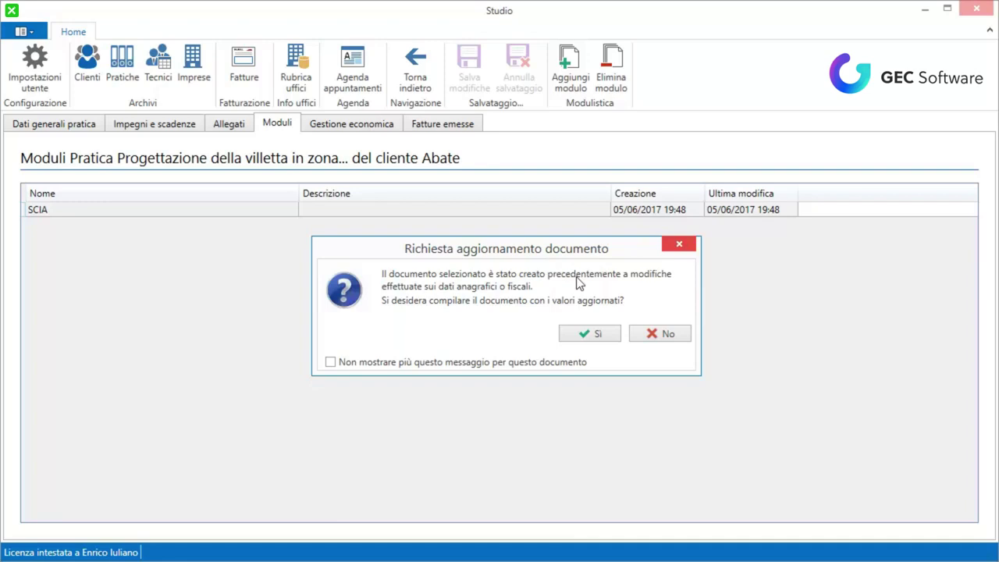
click(600, 332)
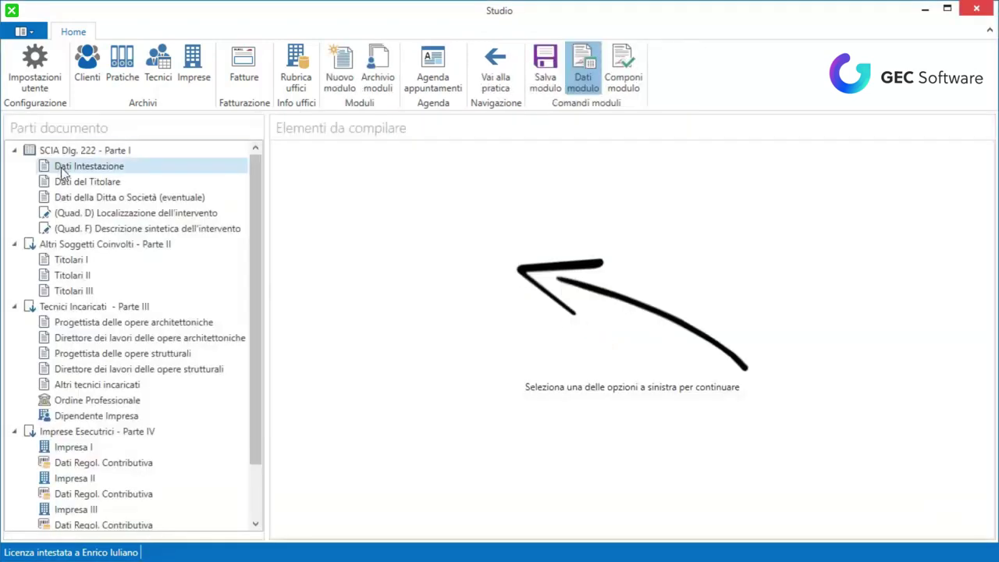
- Compose the SCIA module and check the owner's updated birthplace and codice fiscale in the document
click(118, 181)
click(638, 83)
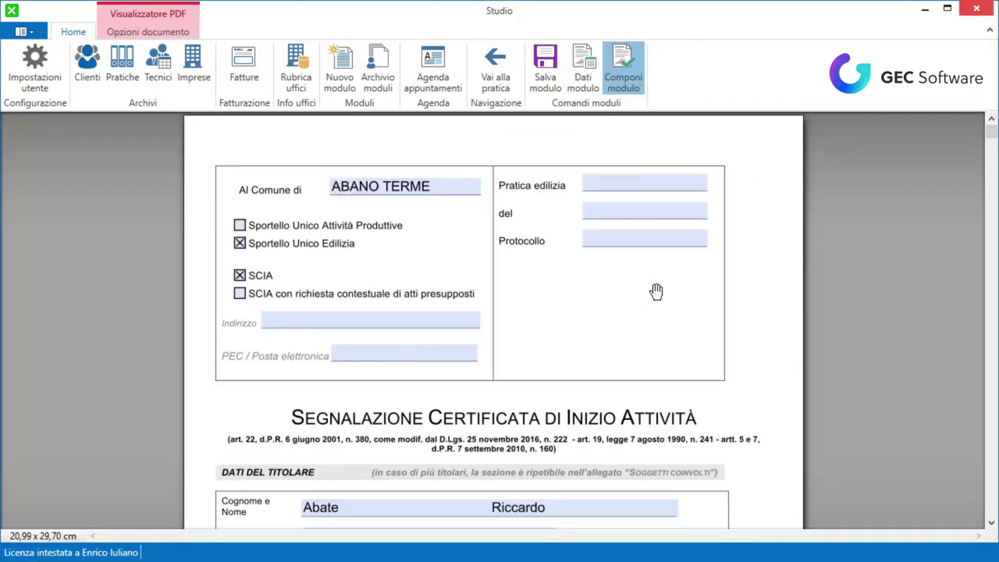
scroll(653, 292, down, 3)
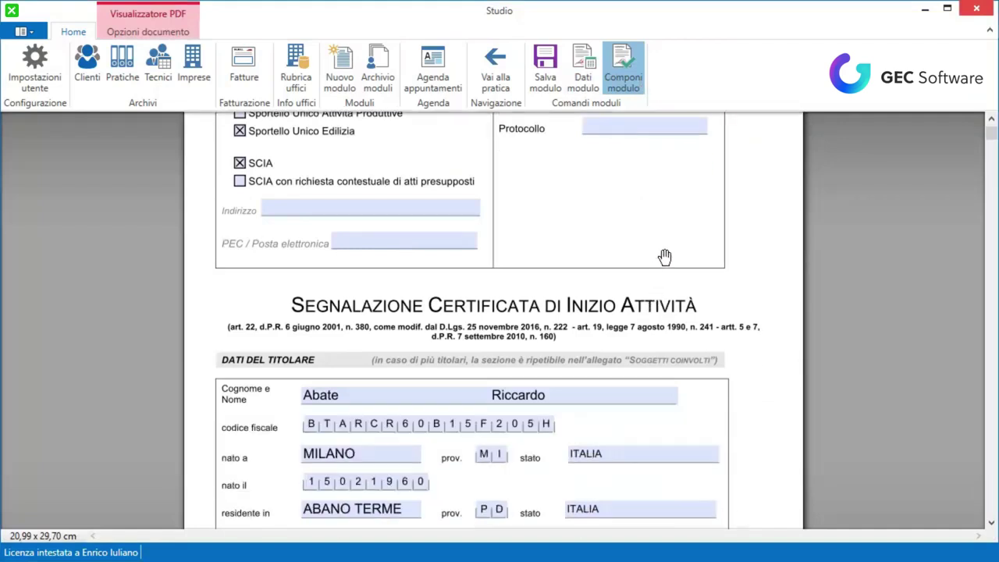
- Save the updated SCIA module without adding a description and return to the client's case
click(544, 74)
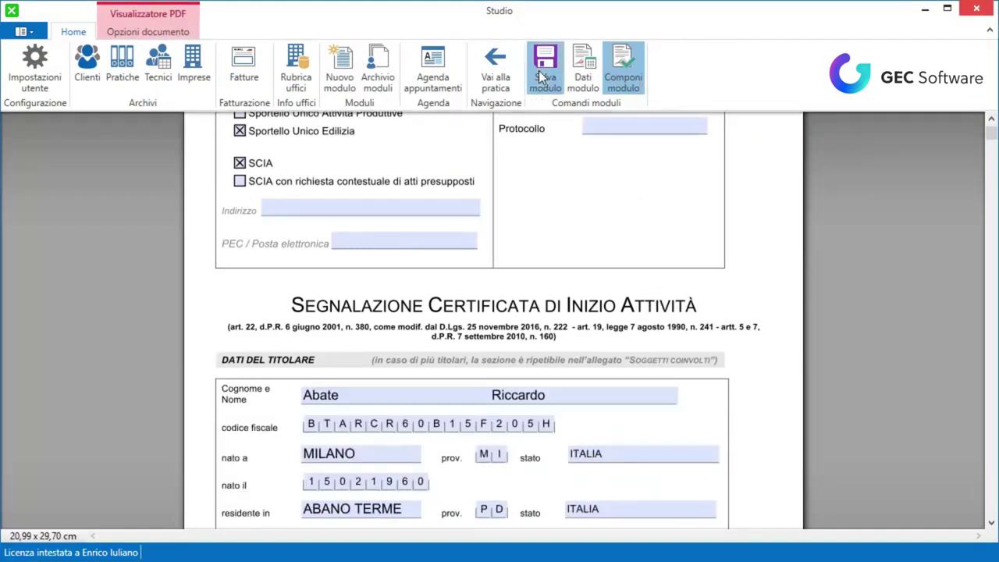
click(694, 319)
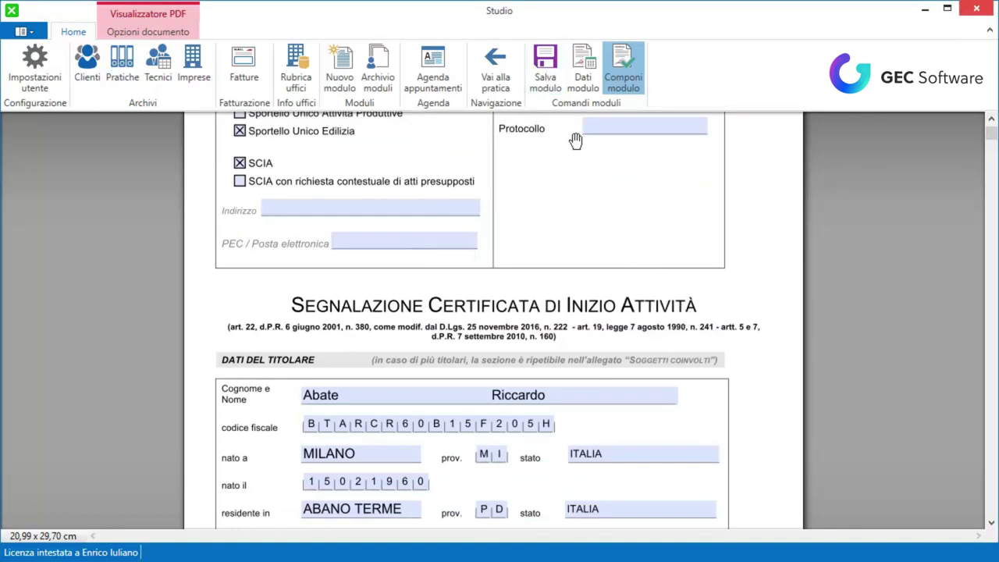
click(494, 78)
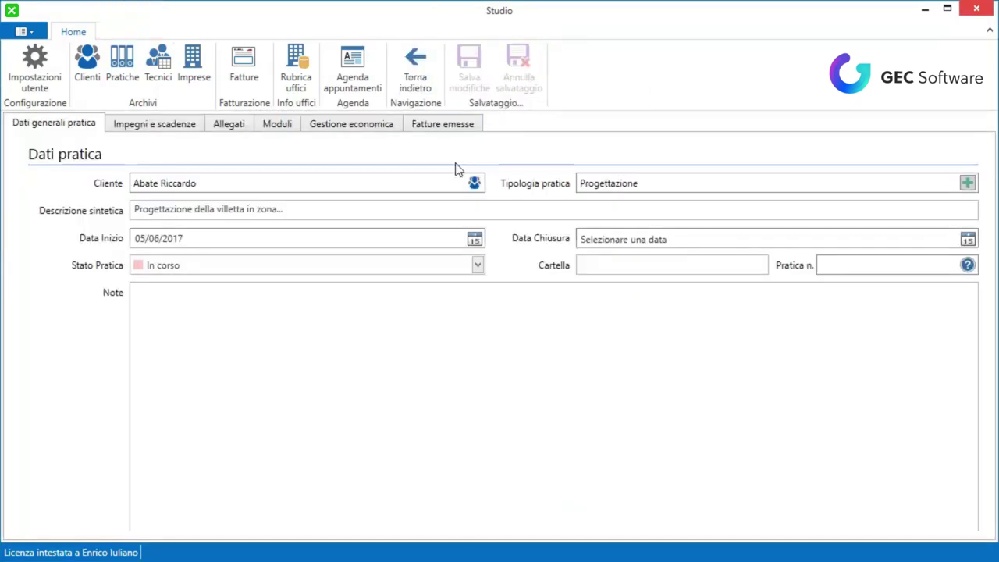
- Leave the case, create a new Modulo SCIA Antincendio outside any case, and enter 45 as the VV.F. case reference number
click(95, 58)
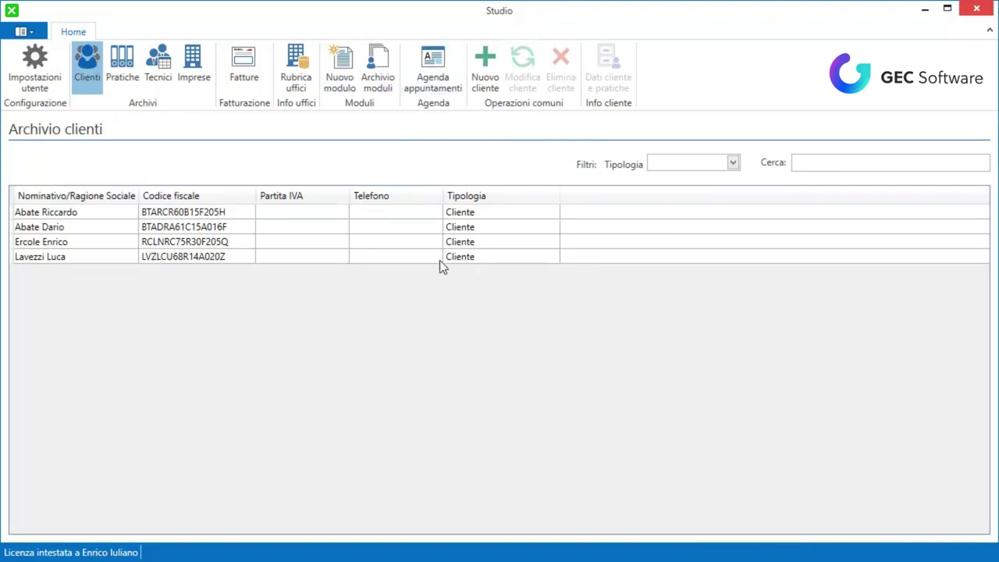
click(348, 62)
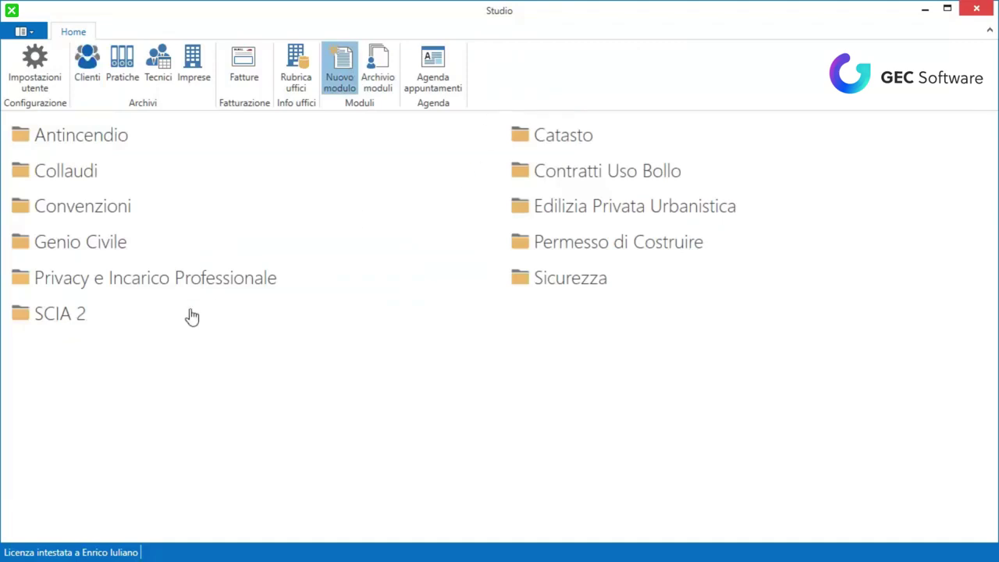
click(84, 141)
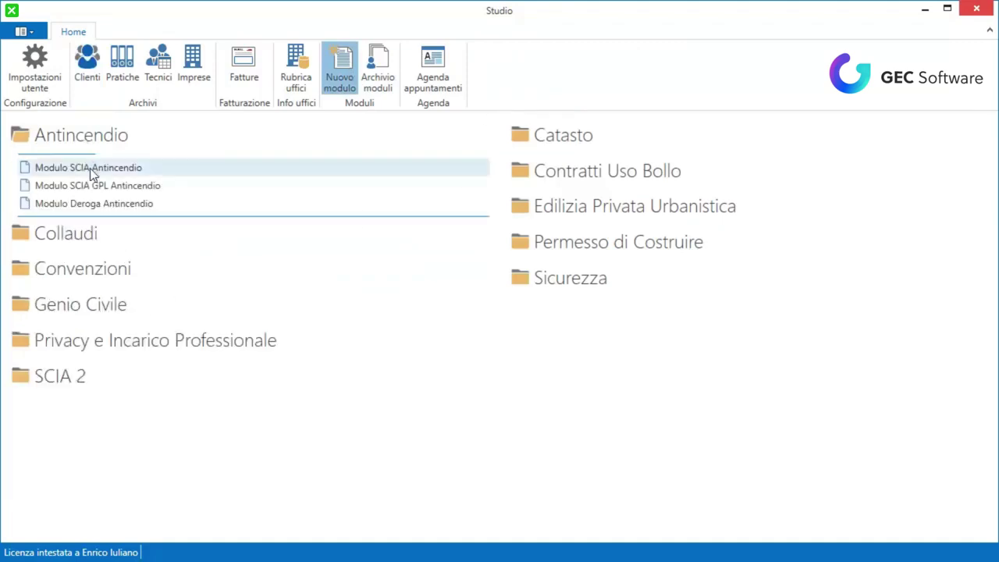
click(93, 168)
click(100, 167)
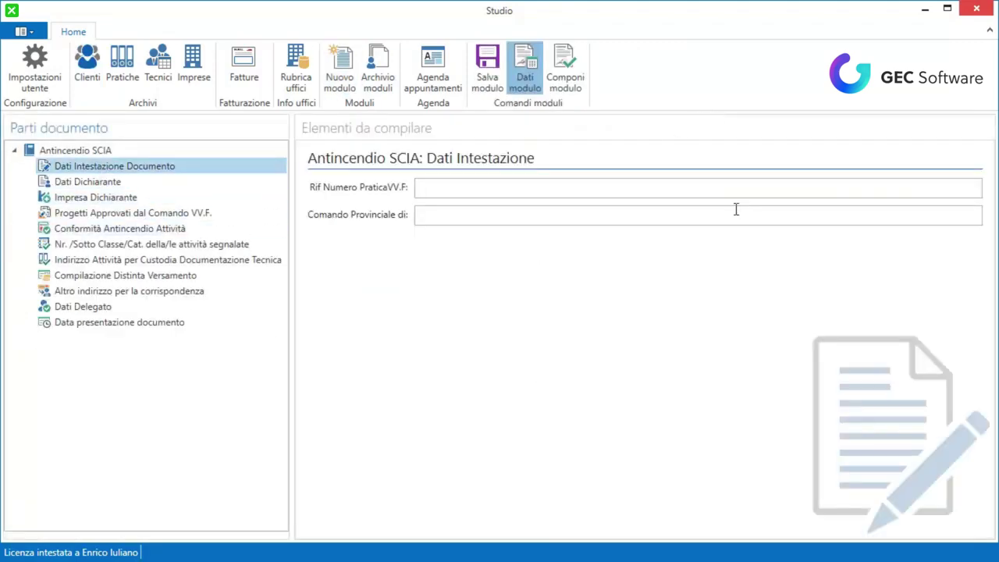
click(546, 191)
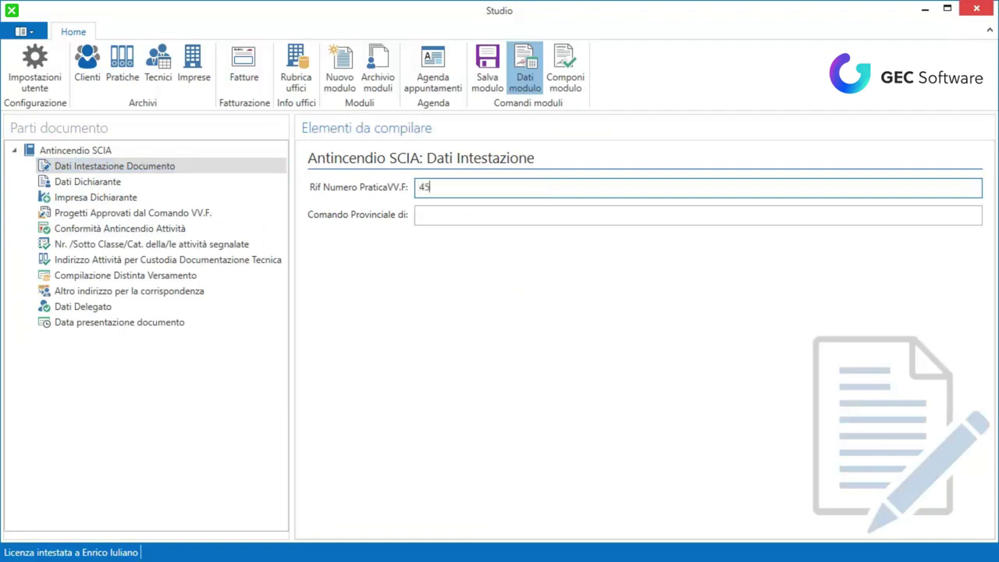
- Fill in the declarant's data of the Antincendio SCIA with the first existing client in the archive
click(98, 182)
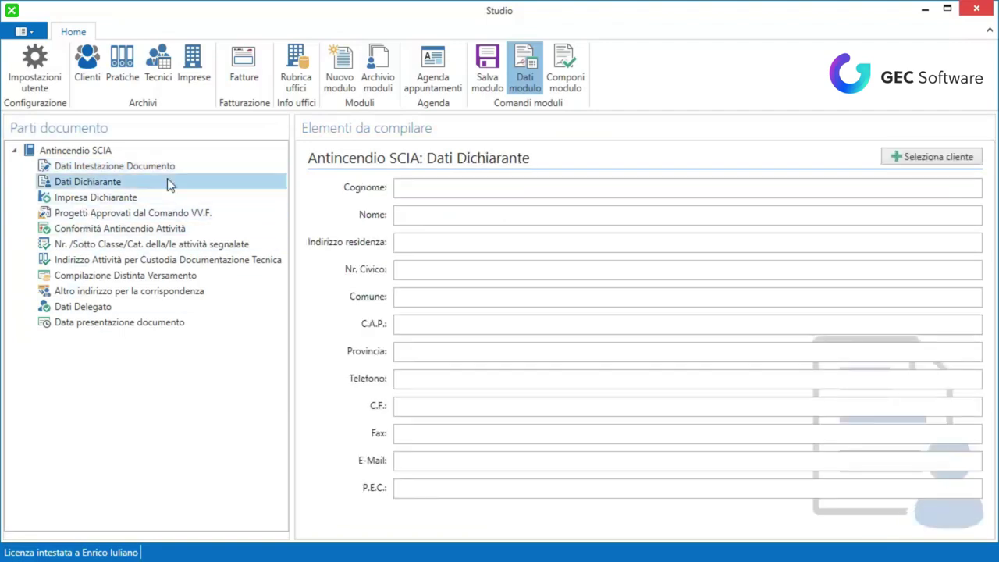
click(943, 156)
click(304, 99)
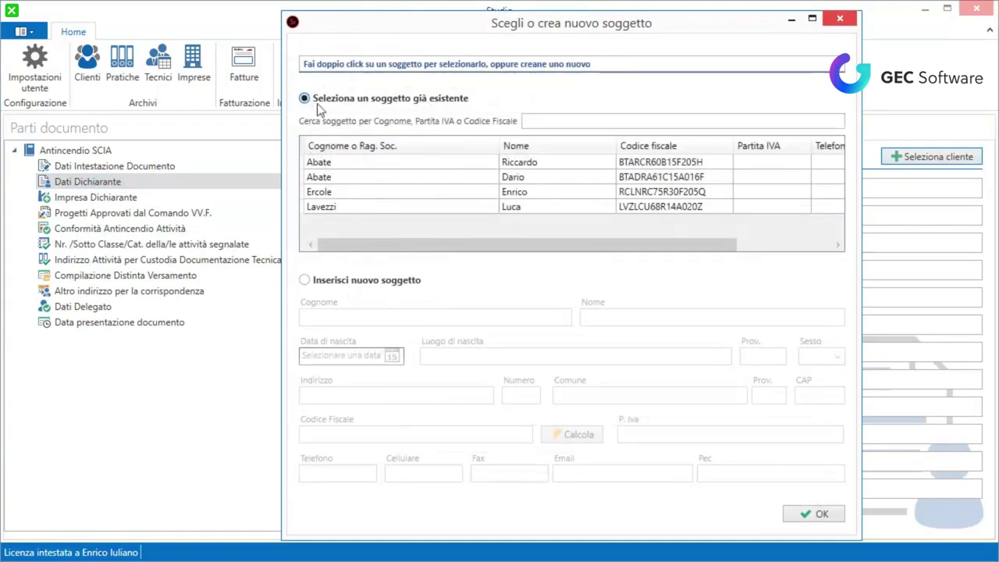
double_click(374, 162)
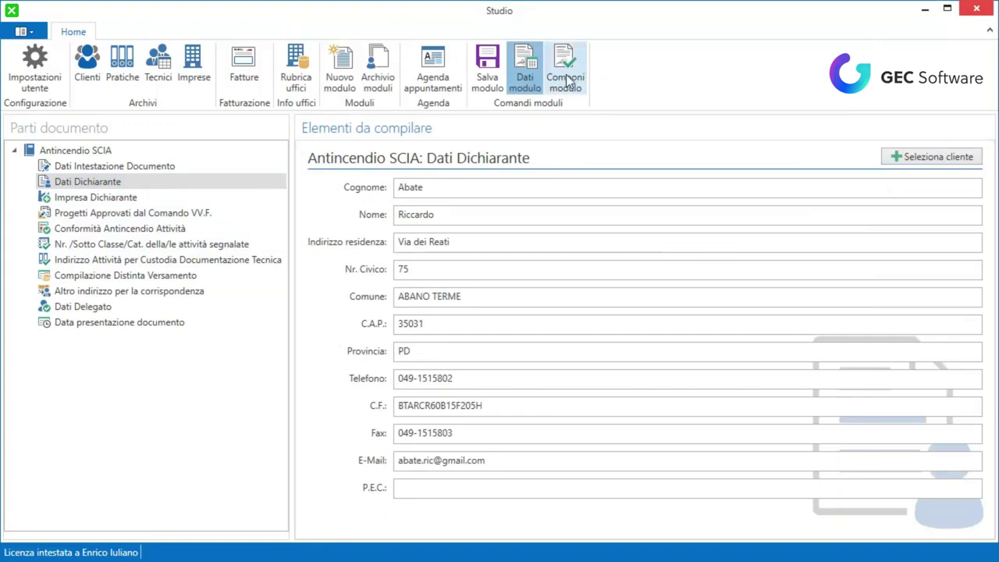
- Save the fire-safety module with the description "Antincendio di Prova"
click(487, 72)
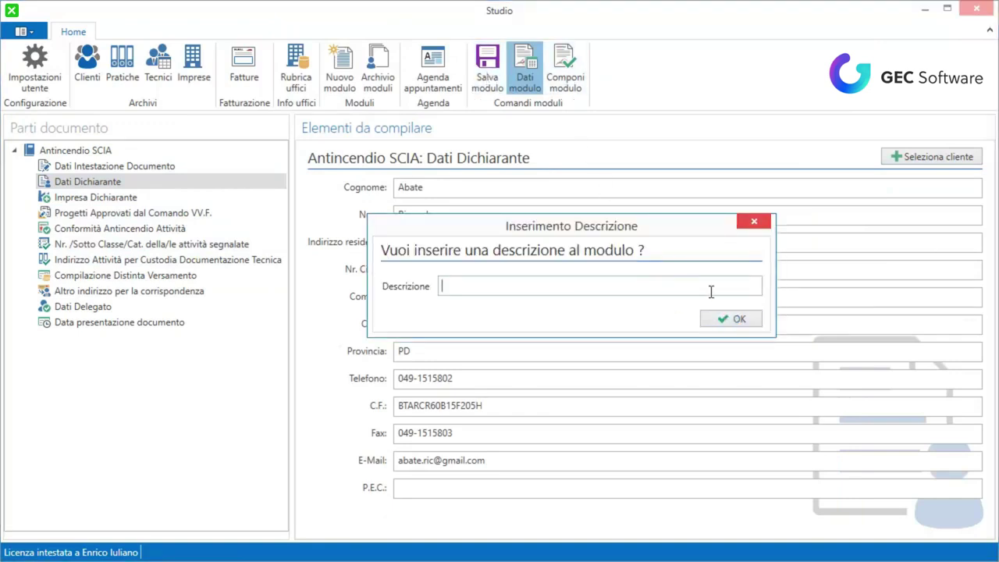
text(Antincendio di Prova)
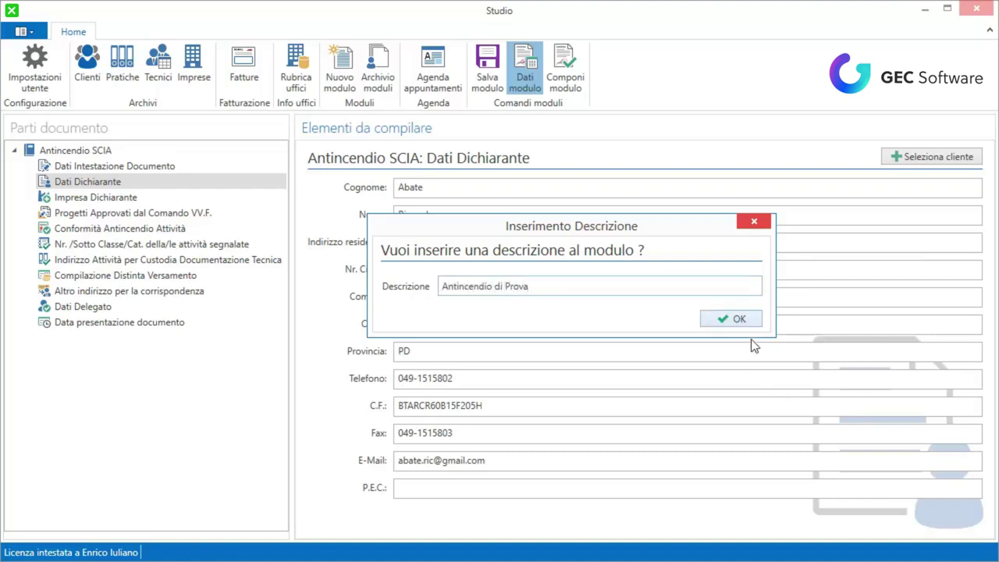
click(742, 320)
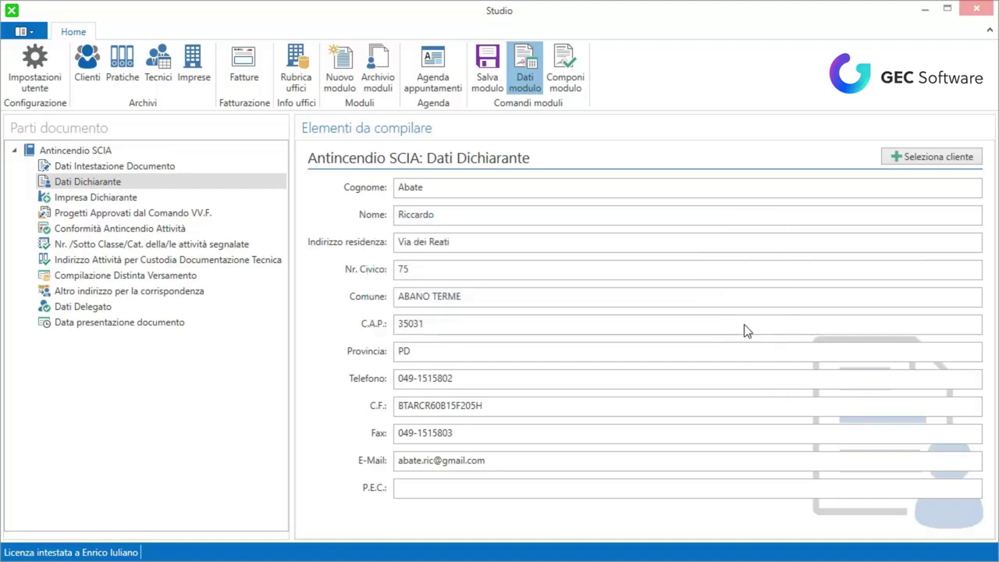
click(694, 312)
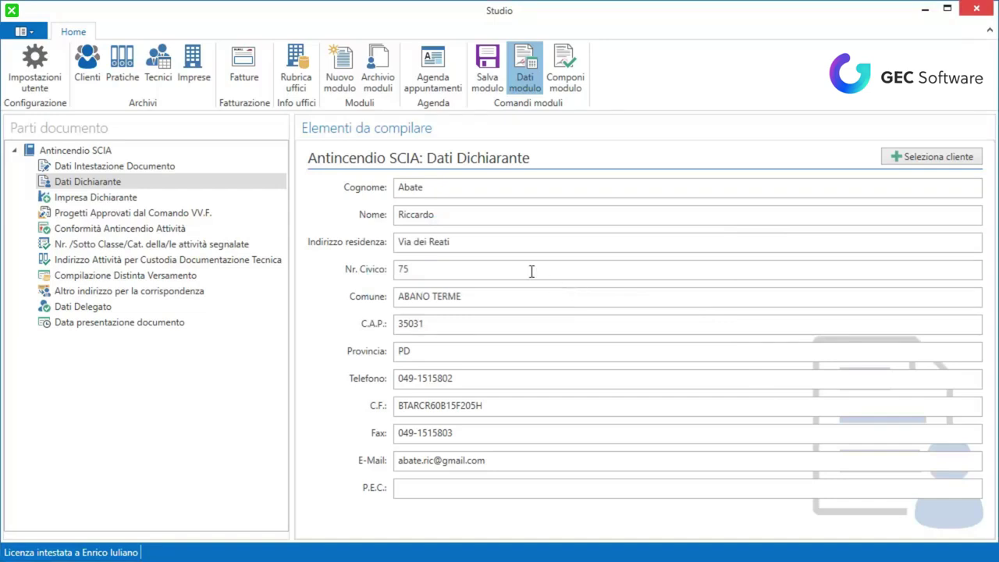
- Open the archive of saved modules and start a search in it
click(384, 81)
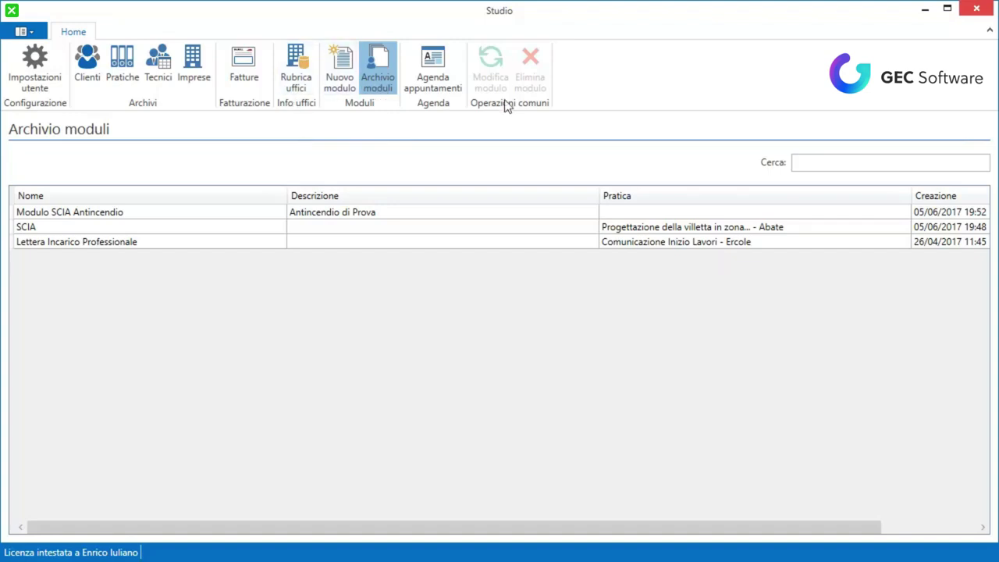
click(811, 161)
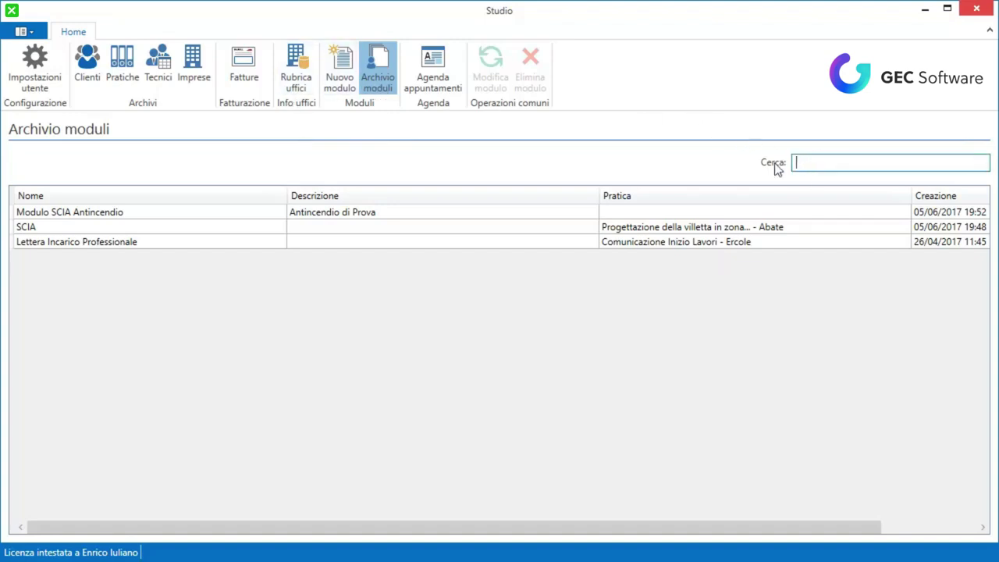